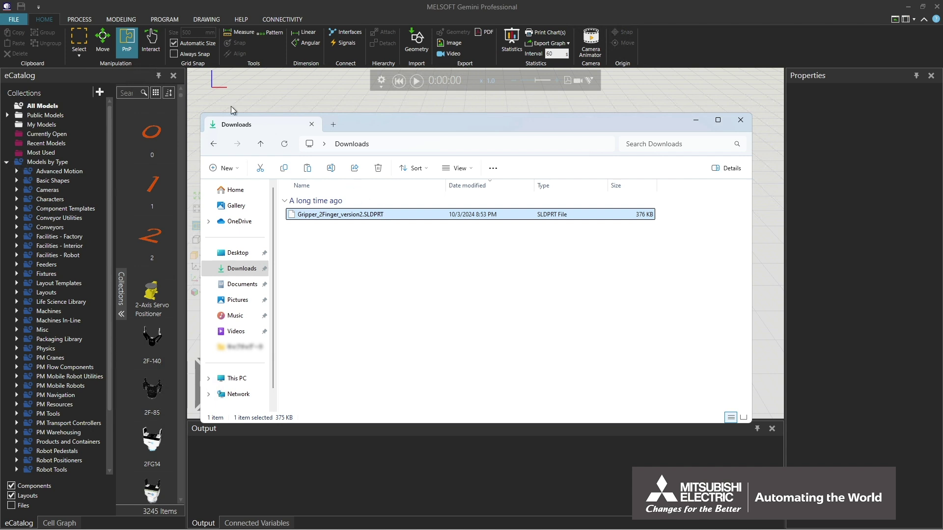
Choose Gripper_2Finger_version2.SLDPRT from the Downloads folder as the geometry to import in the modeling workspace.
left_click(125, 20)
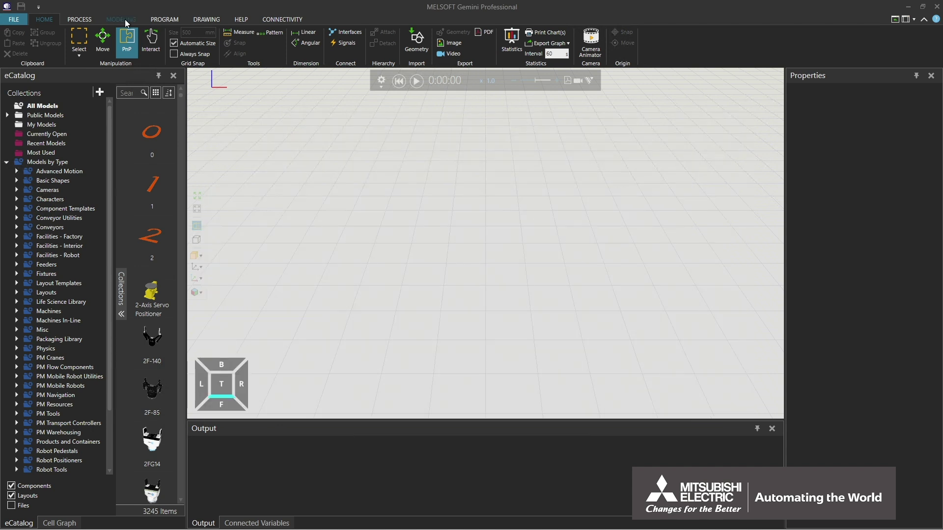
left_click(126, 20)
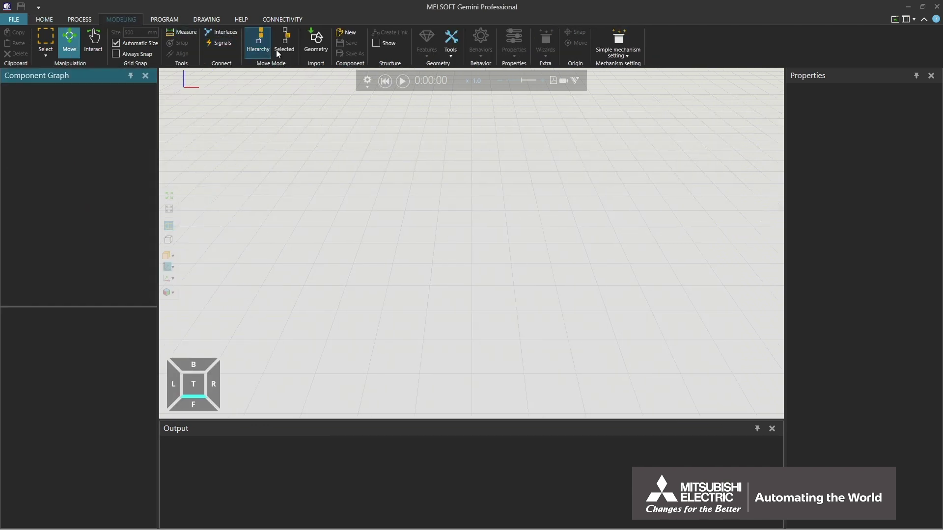
left_click(319, 52)
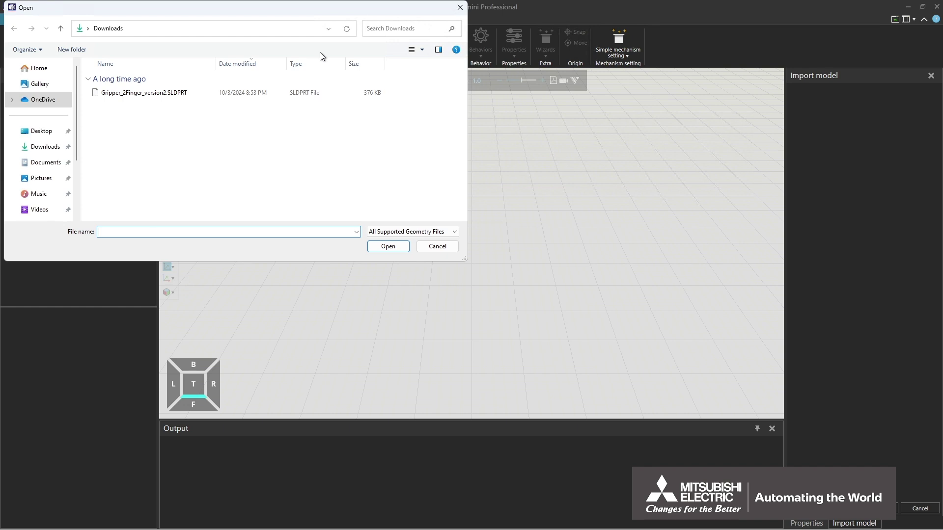
left_click(162, 93)
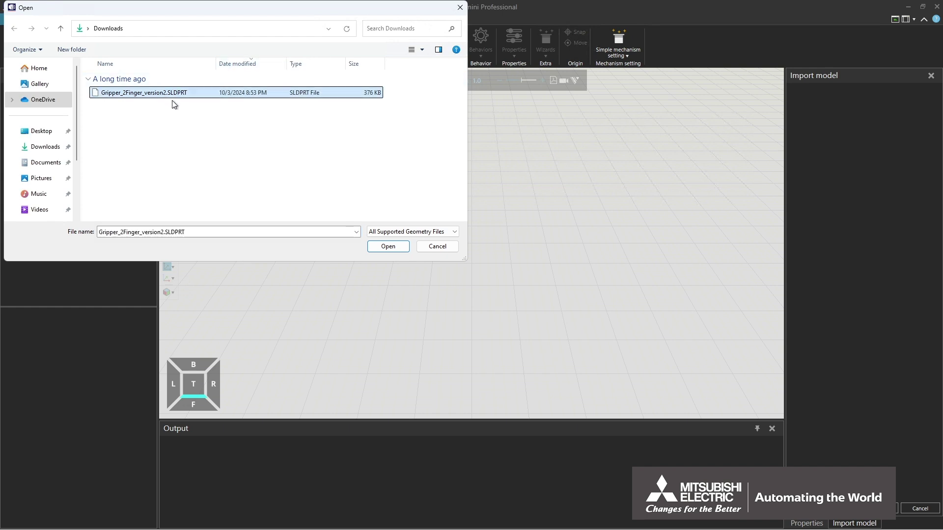
left_click(386, 249)
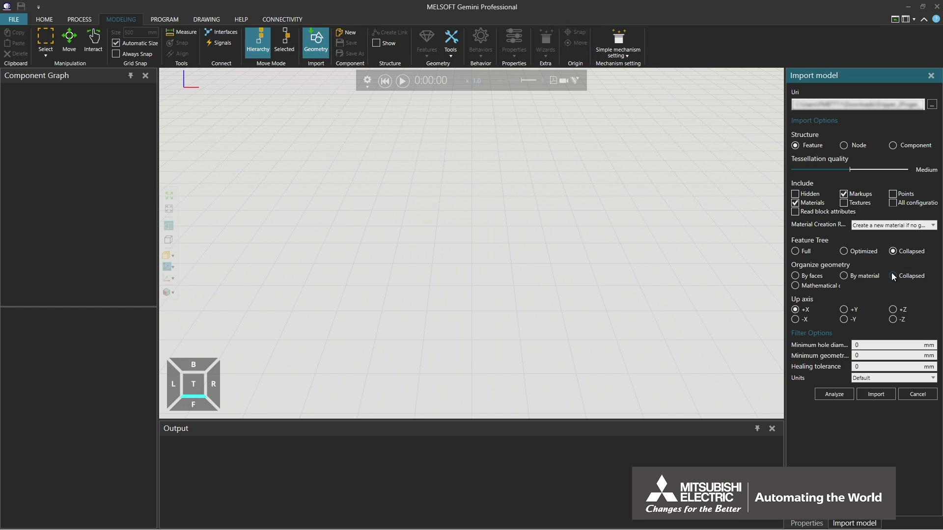
Import the gripper with Organize geometry set to Collapsed and the up axis set to +Z.
left_click(892, 276)
left_click(892, 310)
left_click(878, 396)
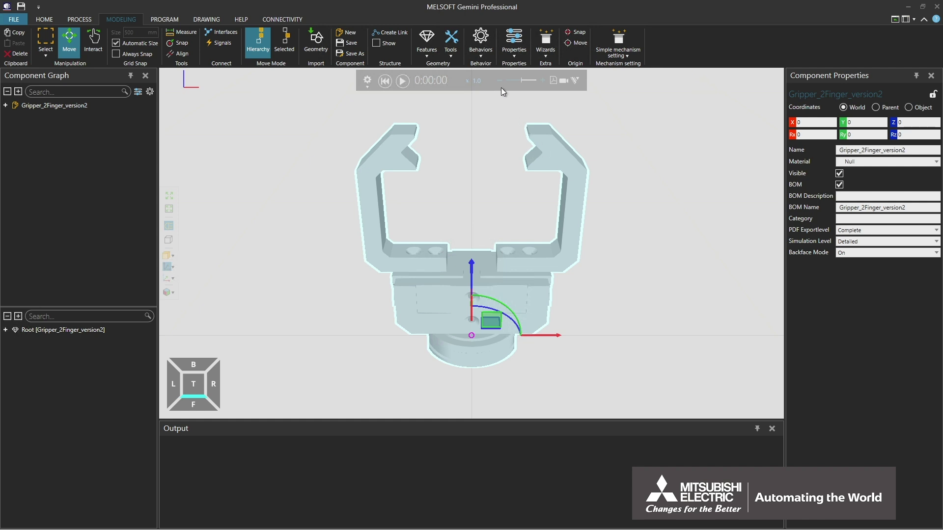
Count the triangles of the active gripper component.
left_click(450, 55)
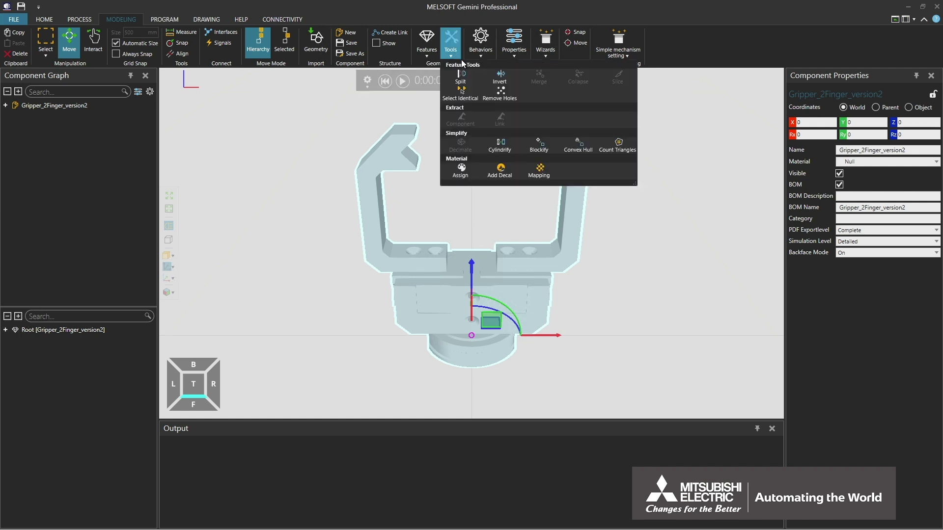
left_click(620, 144)
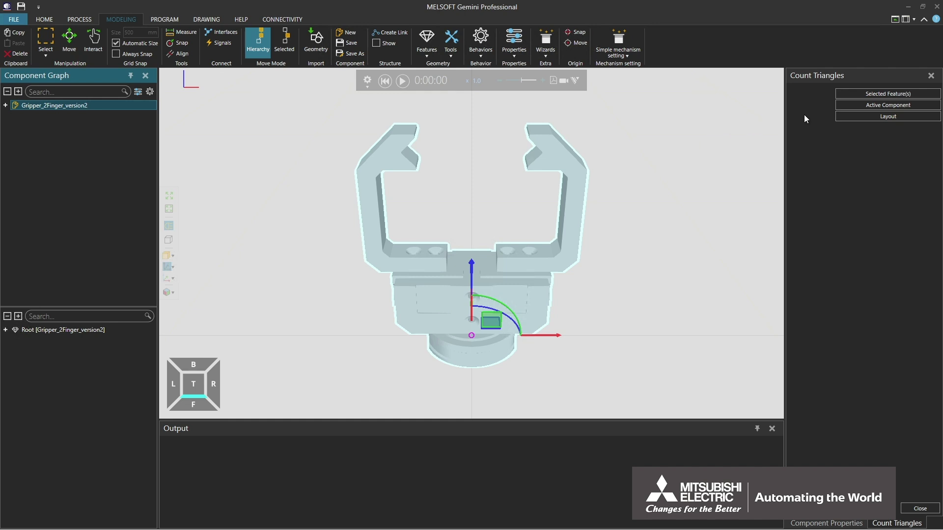
left_click(865, 106)
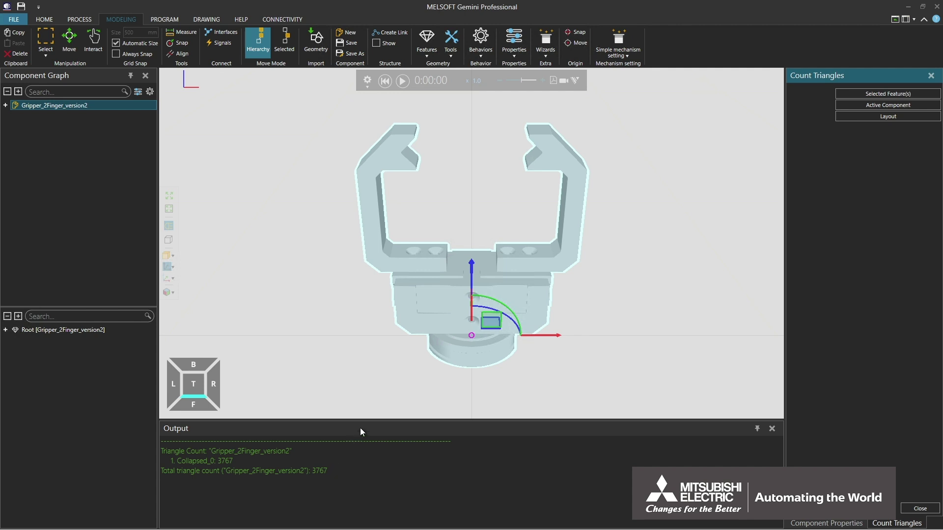
Explode the gripper's single collapsed geometry feature into separate features.
left_click(433, 313)
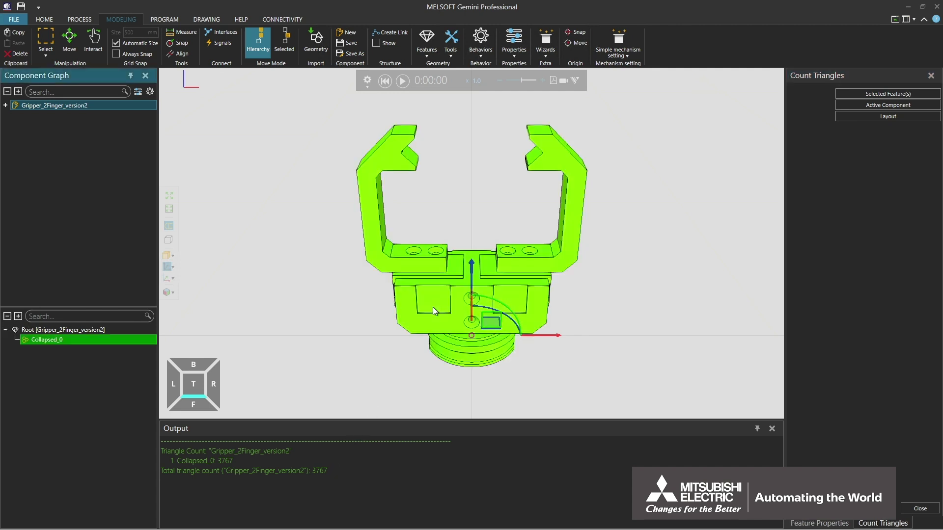
right_click(433, 308)
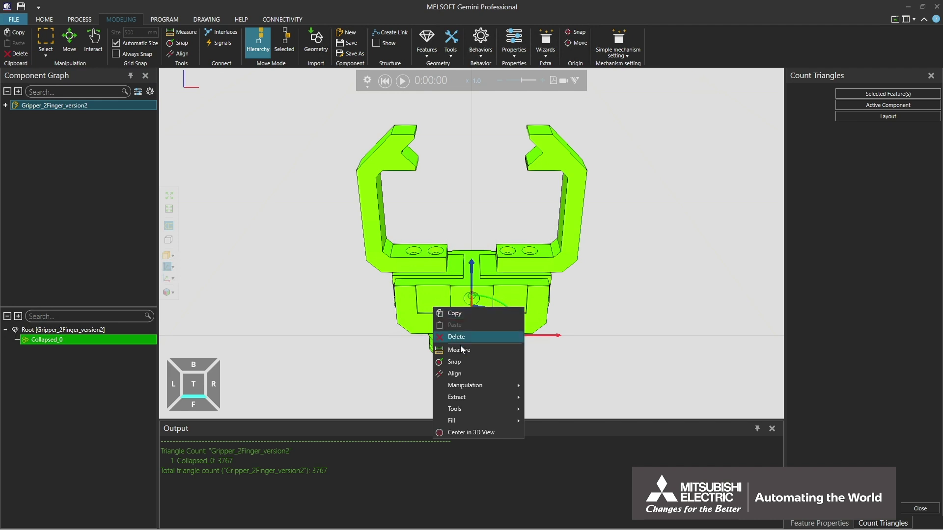
mouse_move(507, 411)
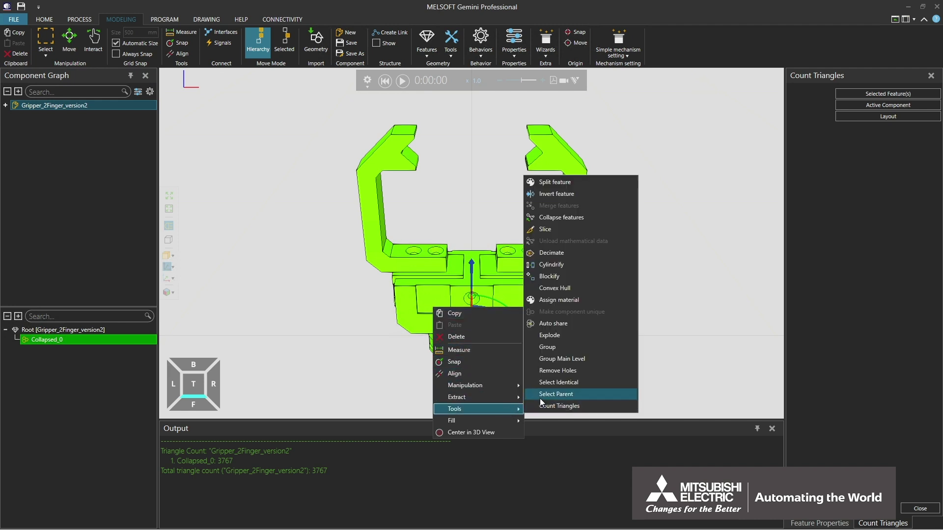
left_click(549, 336)
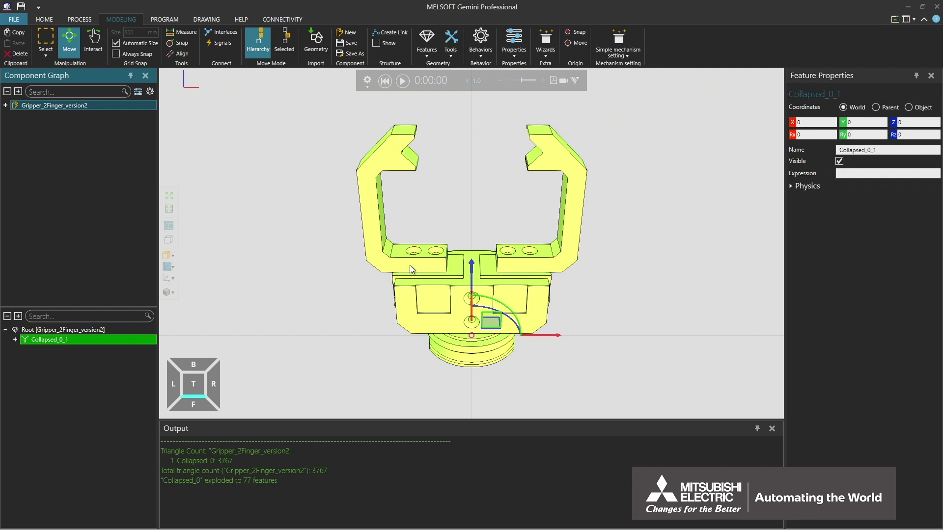
Check that the left finger is a separate feature, and explode the feature that joins the right finger to the gripper body.
left_click(376, 239)
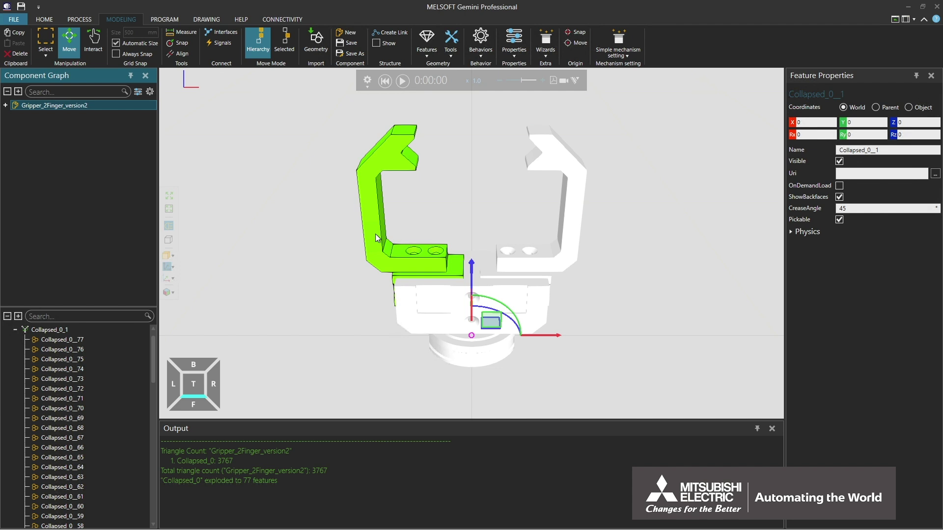
left_click(569, 234)
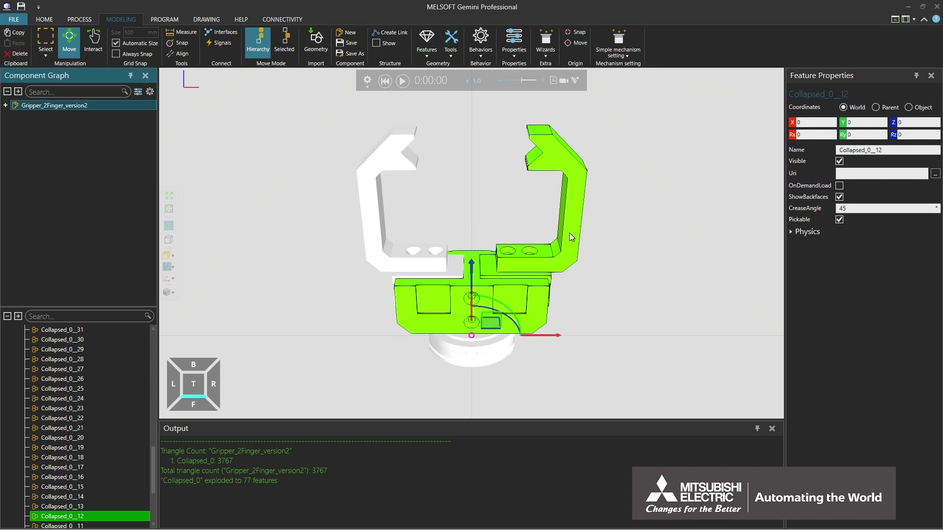
right_click(570, 236)
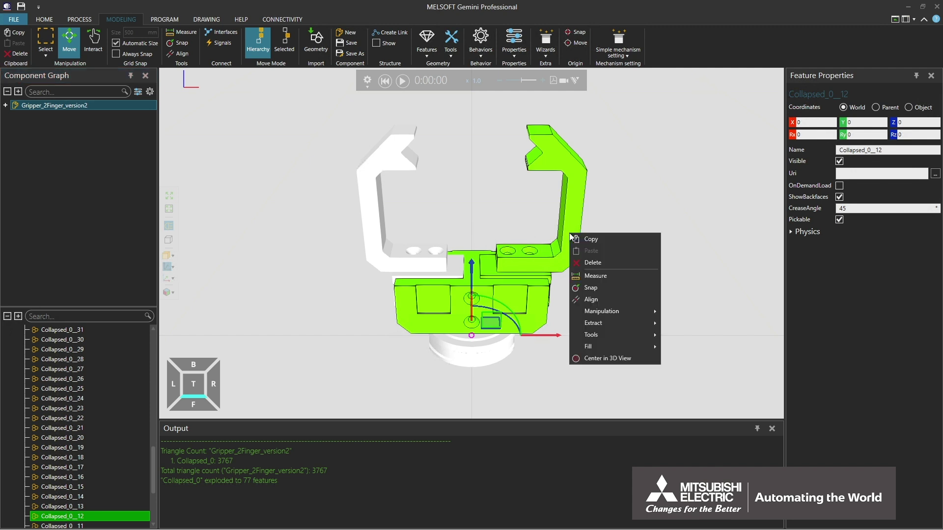
mouse_move(640, 334)
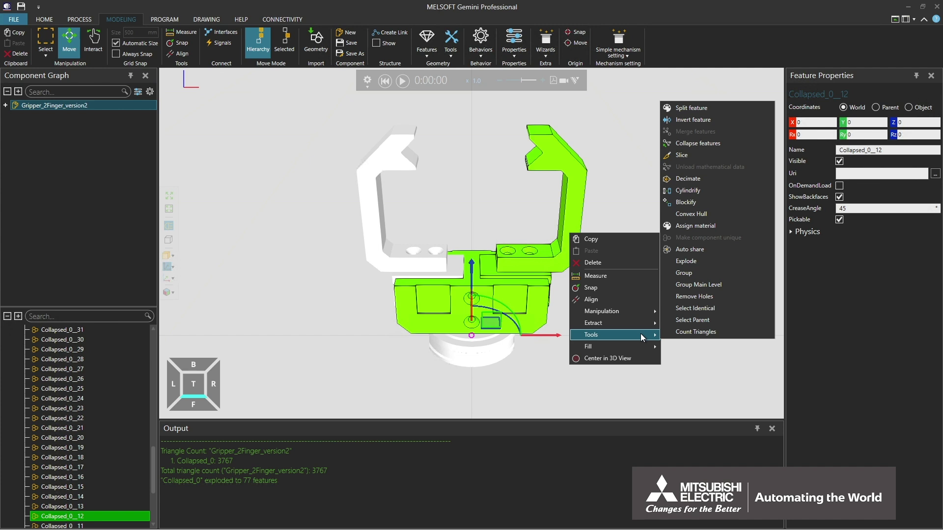
left_click(671, 261)
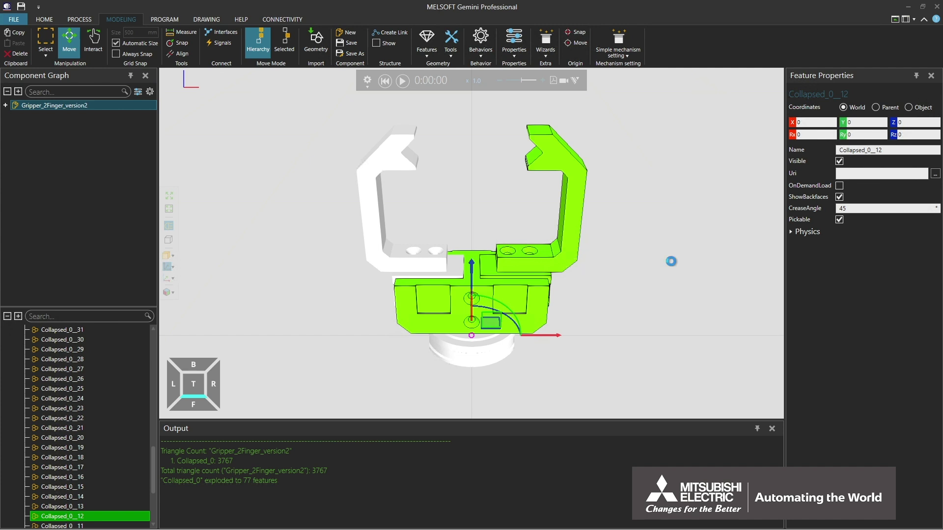
Extract the gripper's right finger feature as a link and select that link in the component tree.
left_click(573, 238)
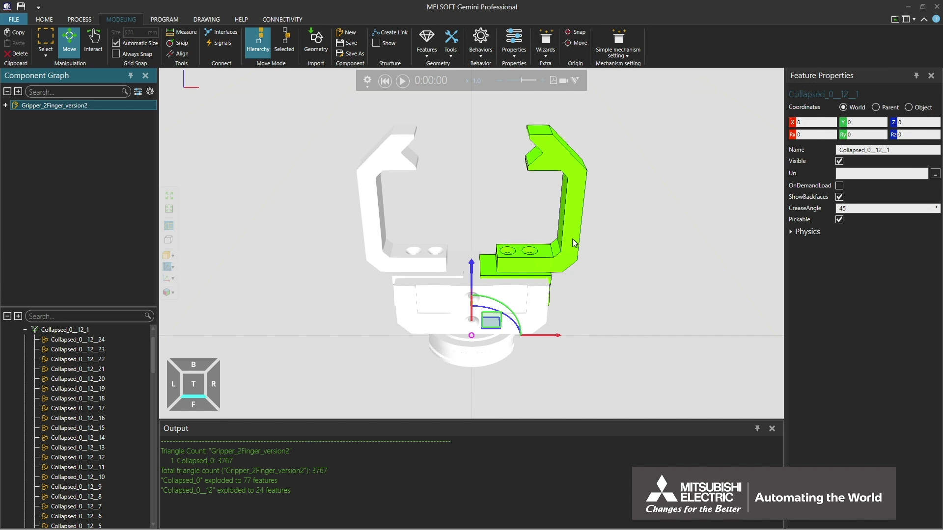
right_click(573, 238)
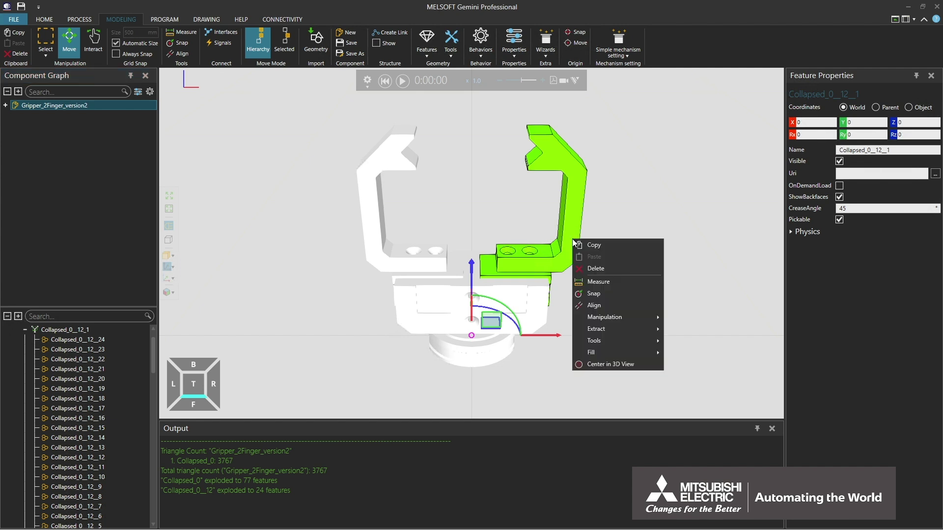
mouse_move(652, 332)
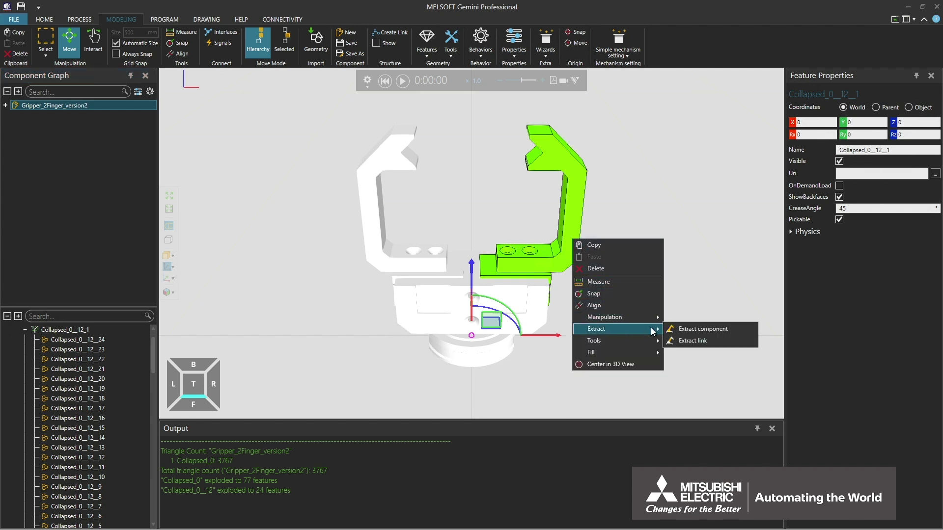
left_click(681, 341)
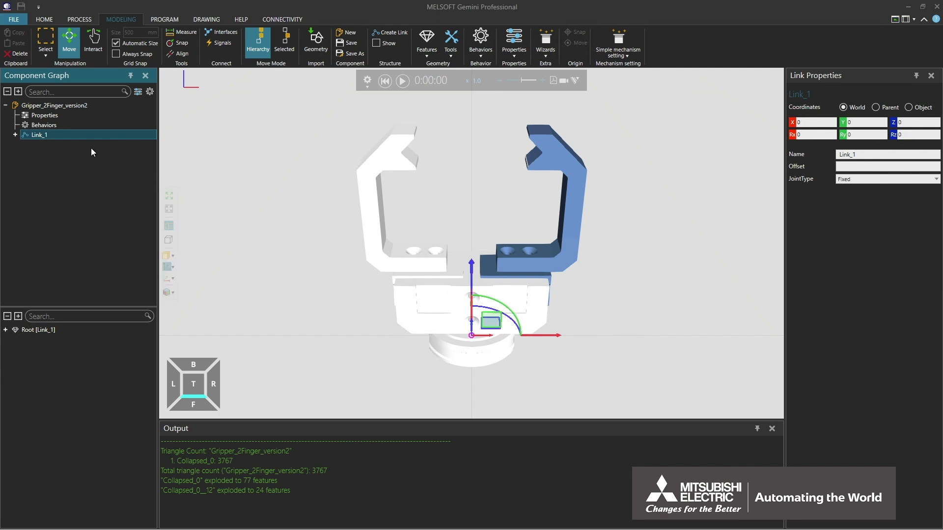
left_click(59, 136)
Extract the gripper's left finger feature as a second link.
left_click(364, 185)
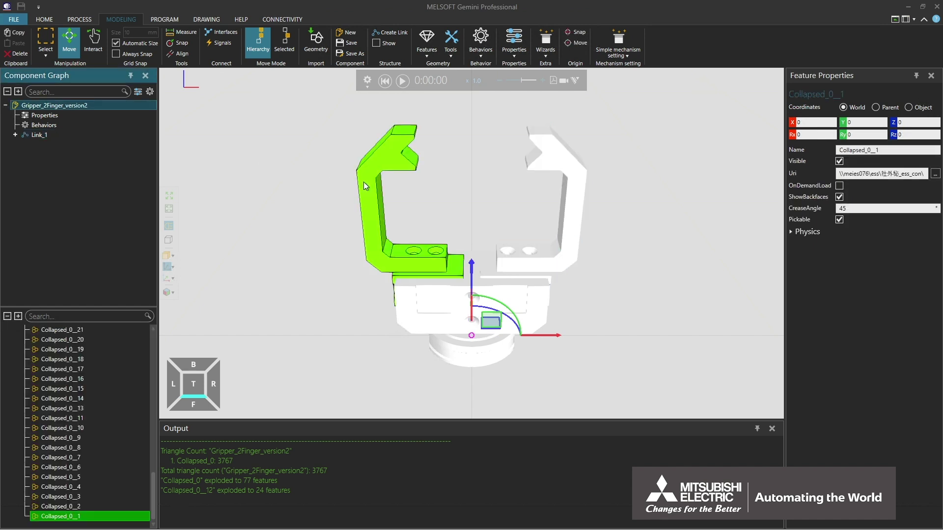
right_click(364, 184)
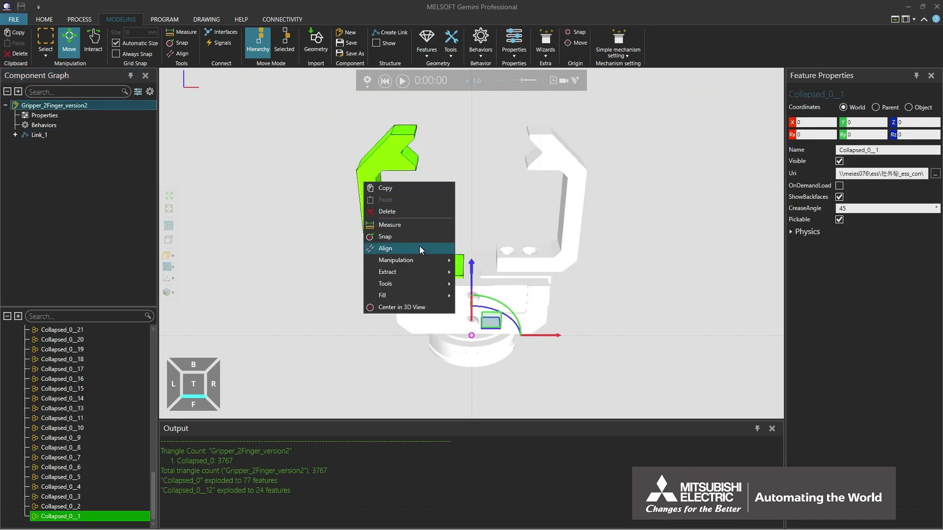
mouse_move(439, 272)
left_click(480, 286)
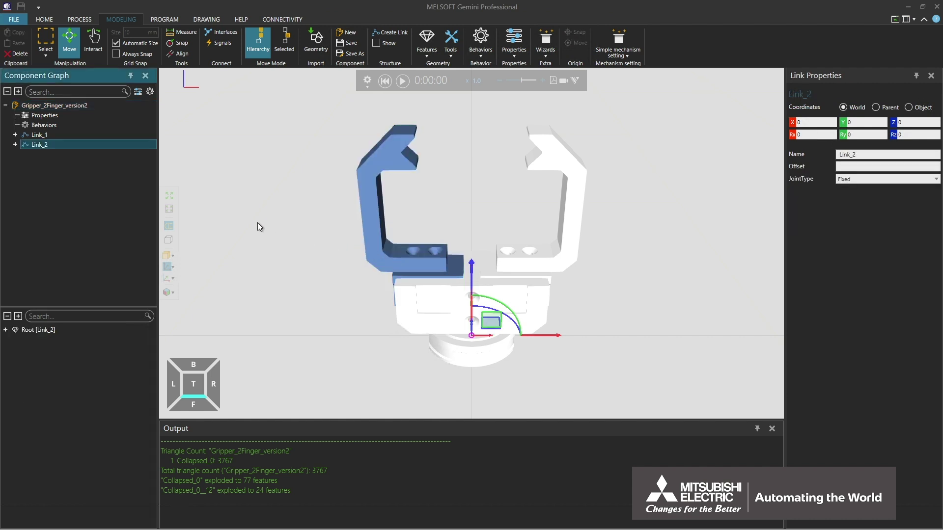
Set the right finger link, Link_1, to a Translational joint moving along the +X axis.
left_click(65, 136)
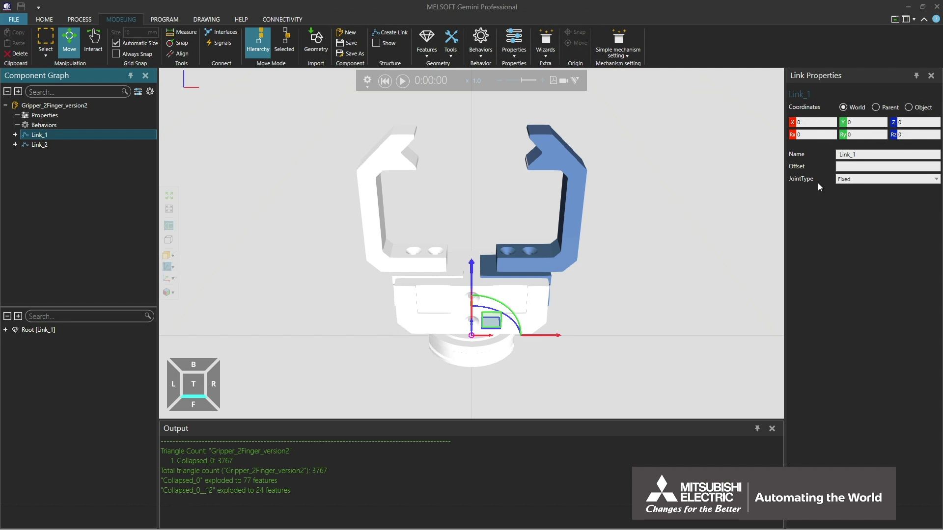
left_click(865, 180)
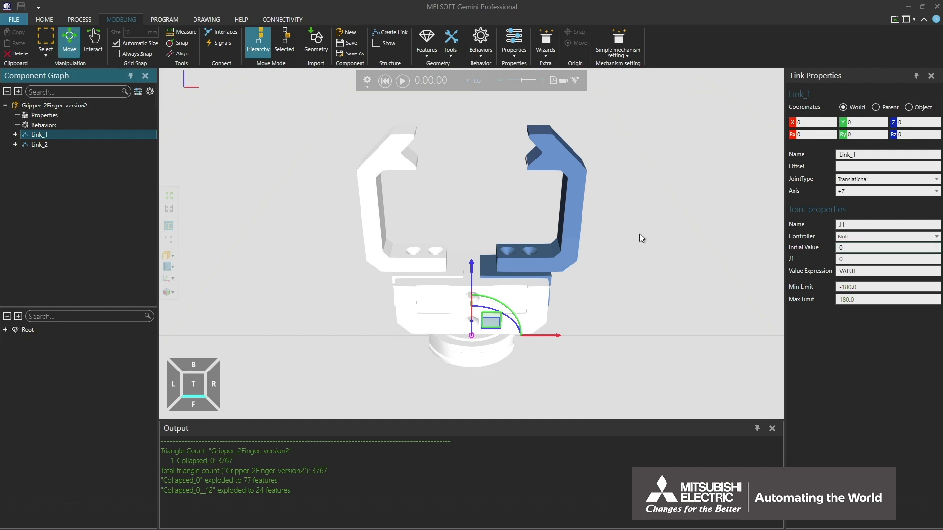
right_click_drag(639, 234, 621, 238)
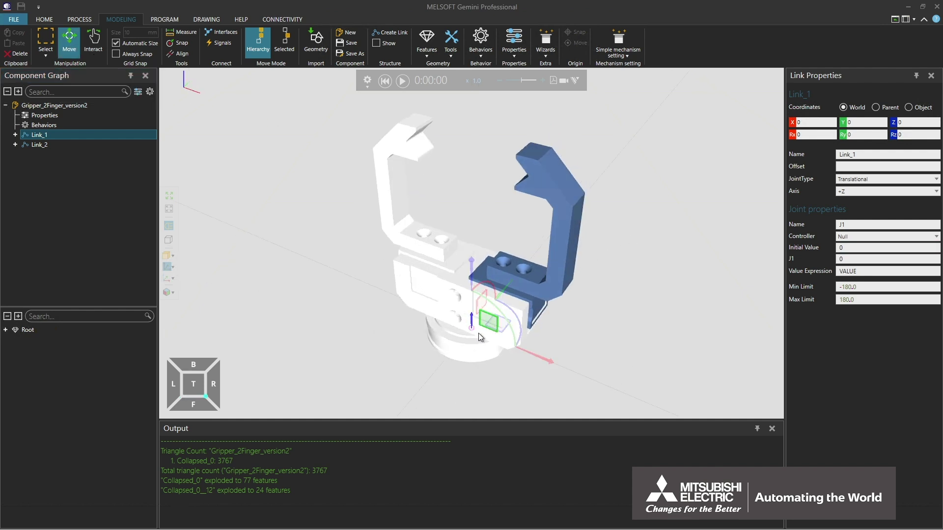
scroll(473, 338, "up", 2)
scroll(474, 337, "up", 4)
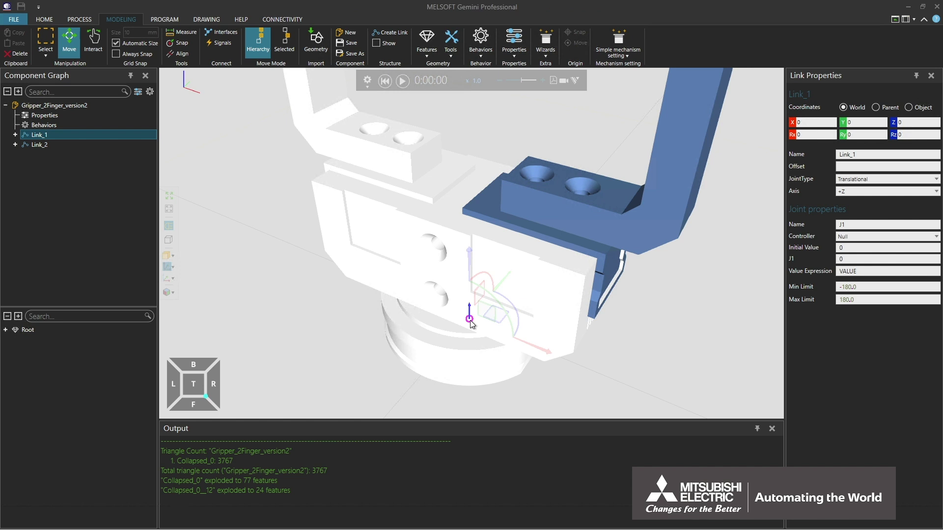
left_click(470, 320)
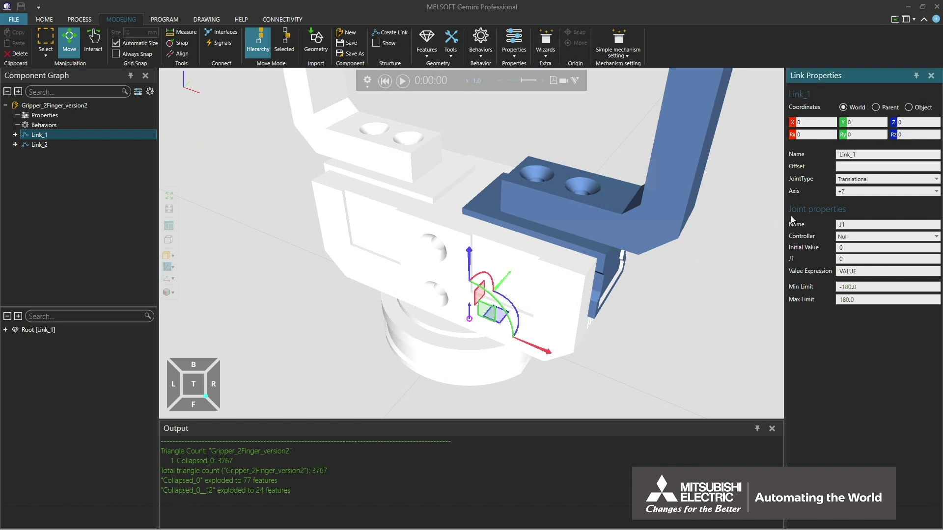
left_click(865, 190)
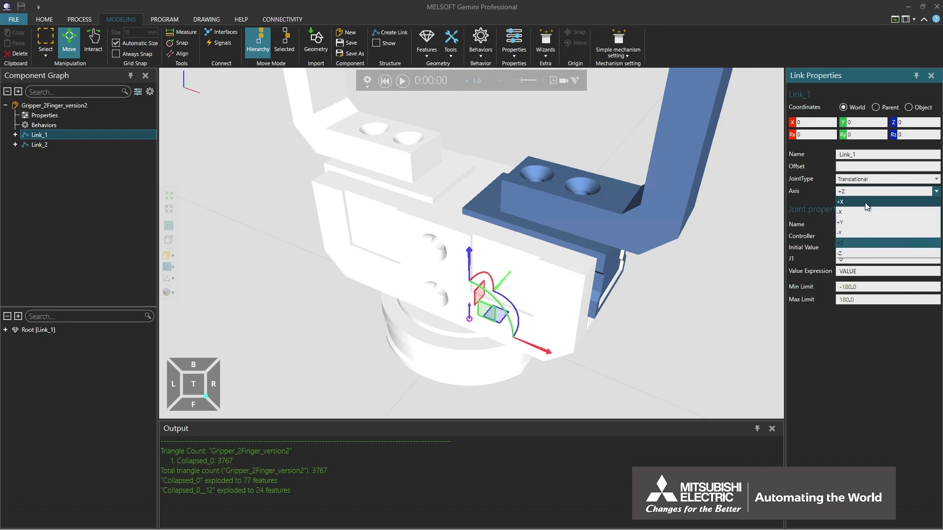
left_click(865, 203)
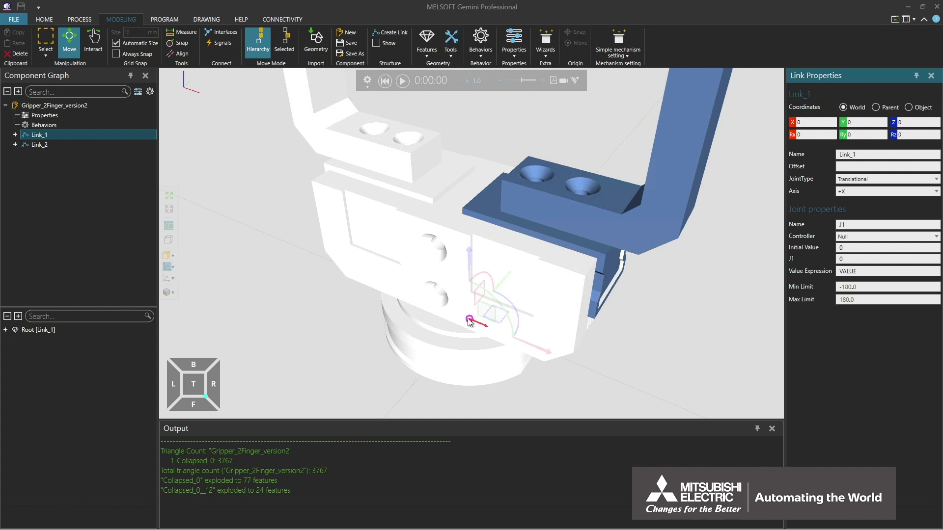
Assign a new Servo Controller to Link_1's joint and show that controller's properties from the component's behaviors.
scroll(469, 327, "down", 6)
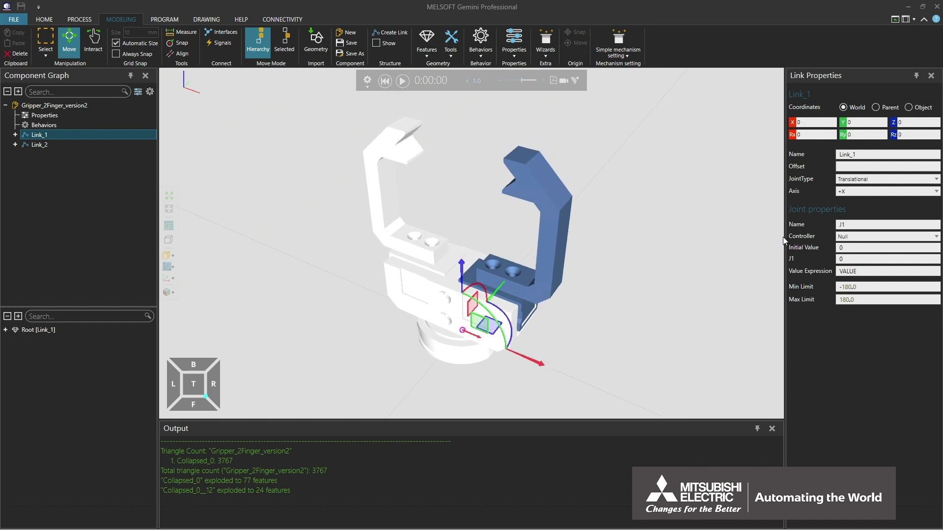
left_click(857, 237)
left_click(851, 259)
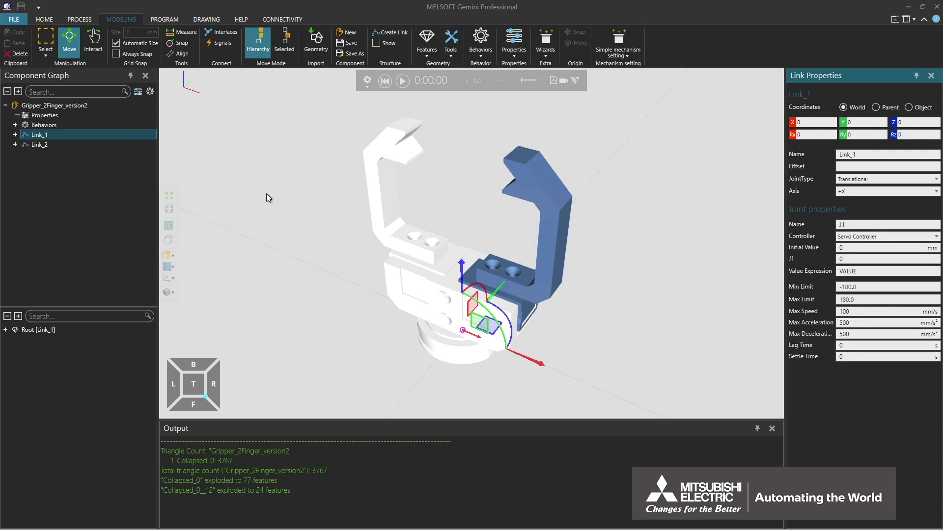
left_click(21, 125)
left_click(59, 134)
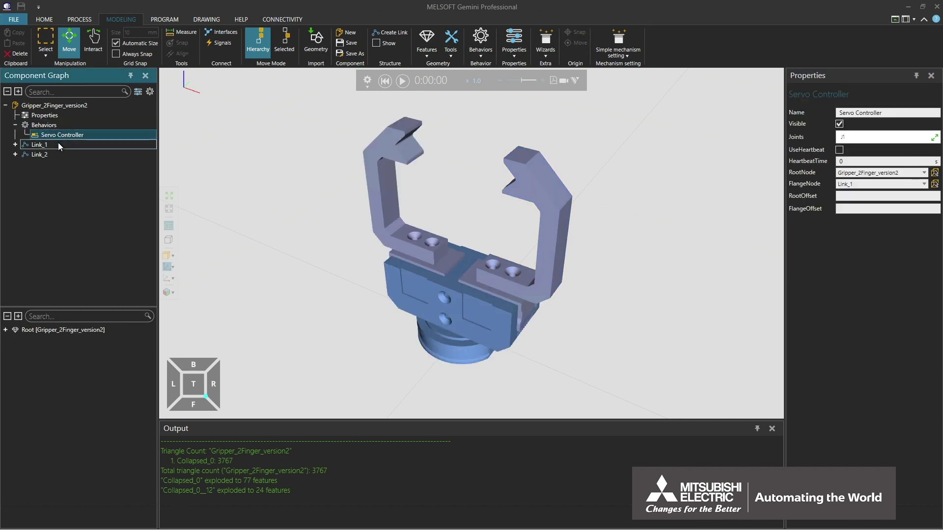
Set the minimum limit of Link_1's translational joint to 0.
left_click(57, 145)
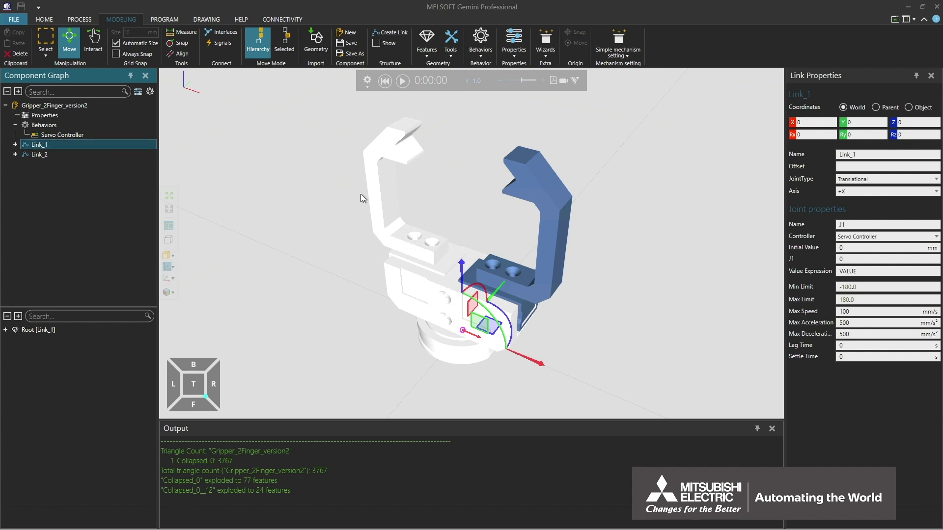
left_click(860, 286)
key("ctrl+a")
key("BackSpace")
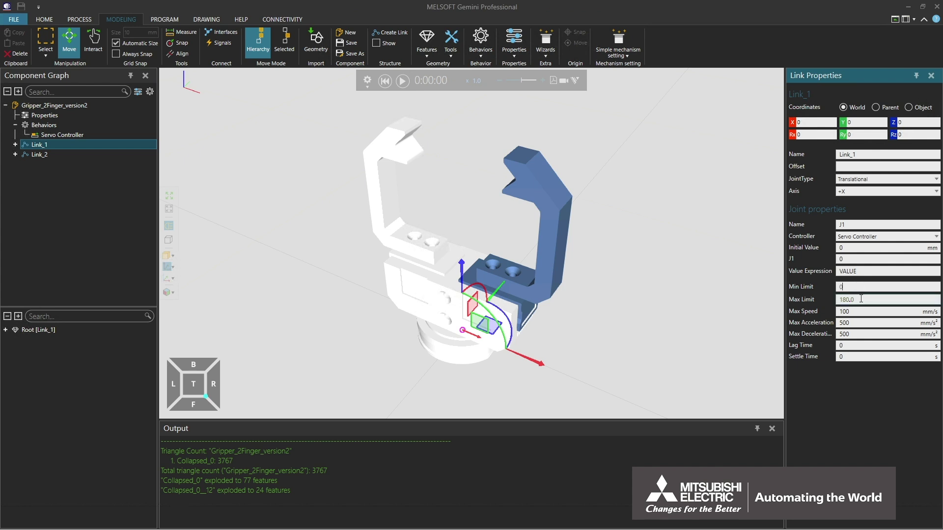
key("Return")
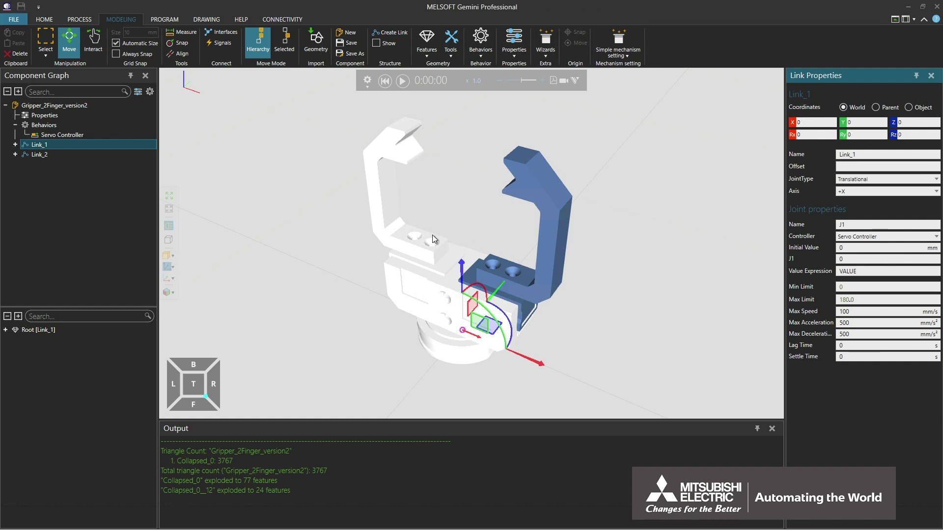
Make Link_2 a Translational Follower joint driven by J1.
left_click(43, 155)
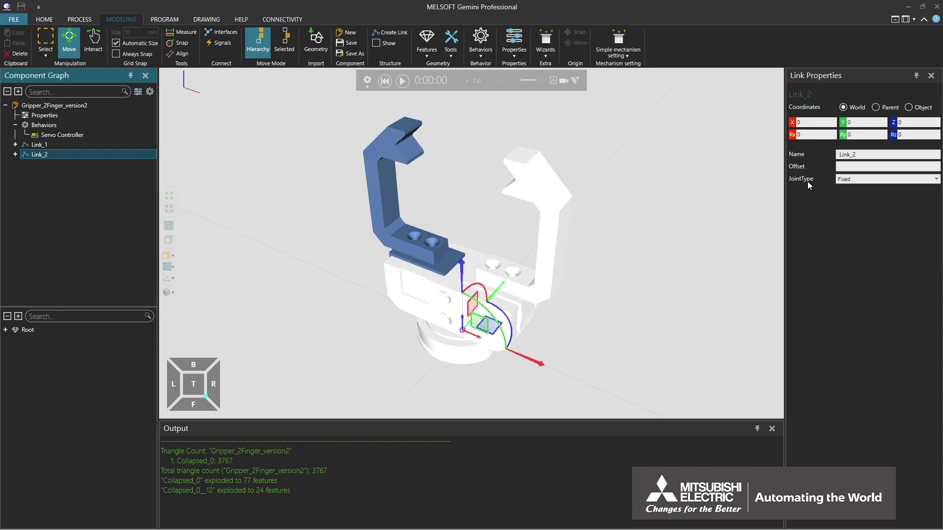
left_click(862, 180)
left_click(861, 232)
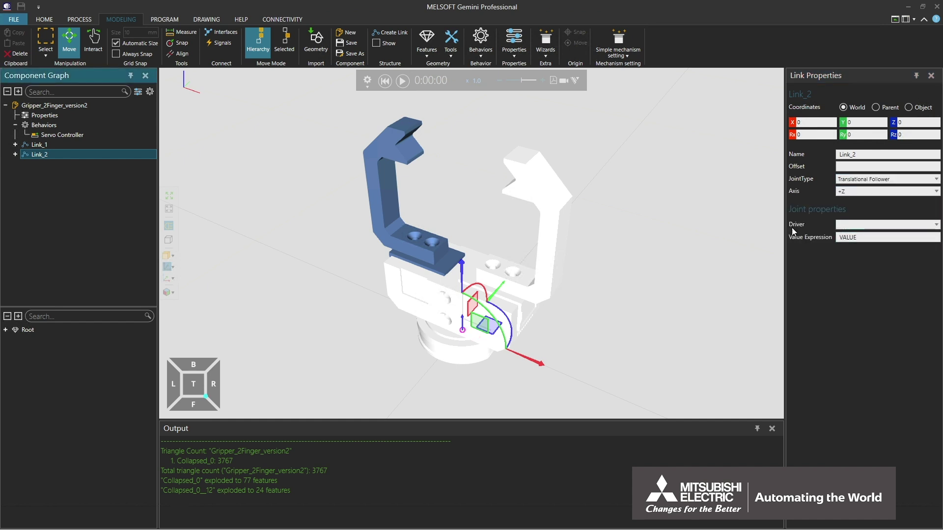
left_click(868, 224)
left_click(869, 241)
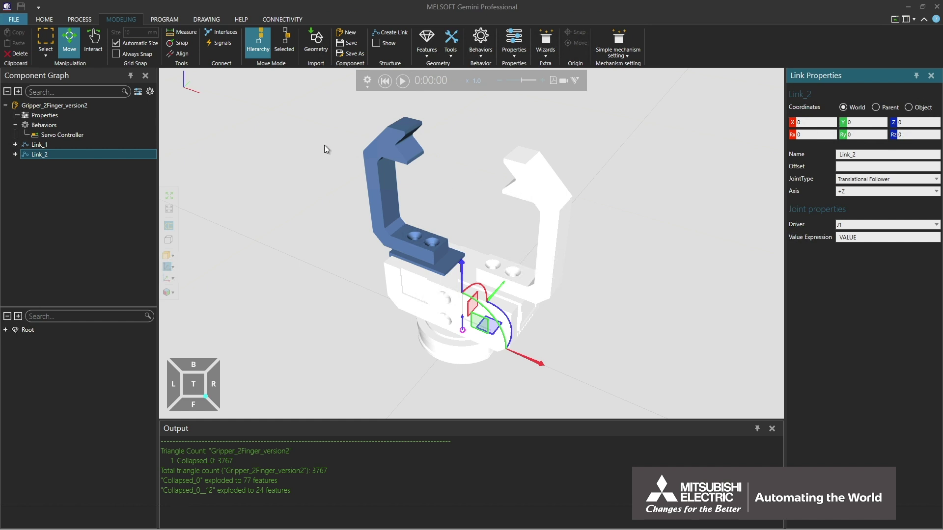
Test the finger motion in Interact mode and set Link_2's follower axis to -X.
left_click(93, 47)
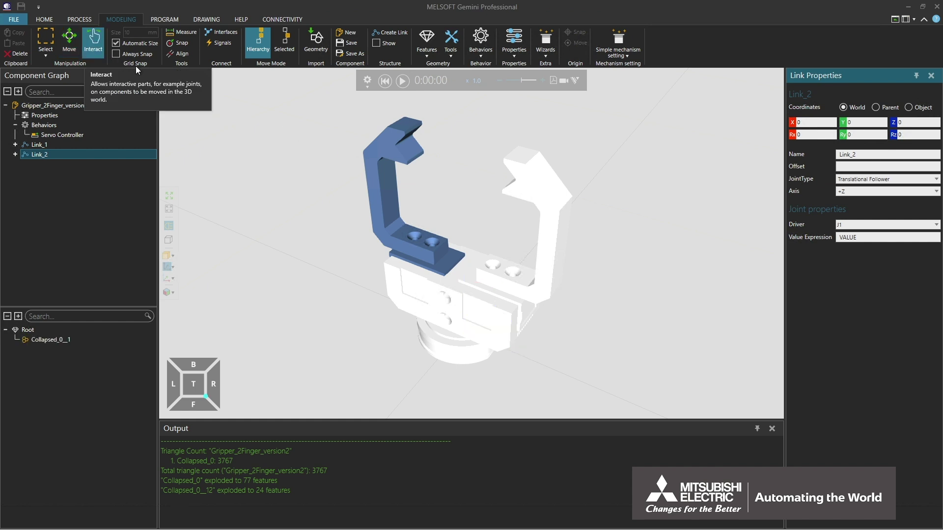
mouse_move(552, 228)
left_mouse_down()
mouse_move(598, 234)
mouse_move(548, 232)
mouse_move(596, 246)
mouse_move(558, 239)
left_mouse_up()
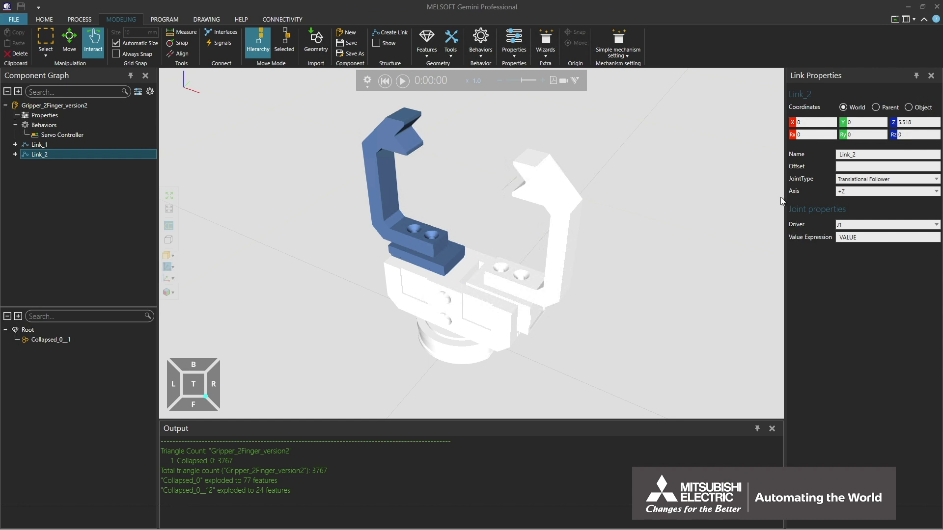
left_click(858, 190)
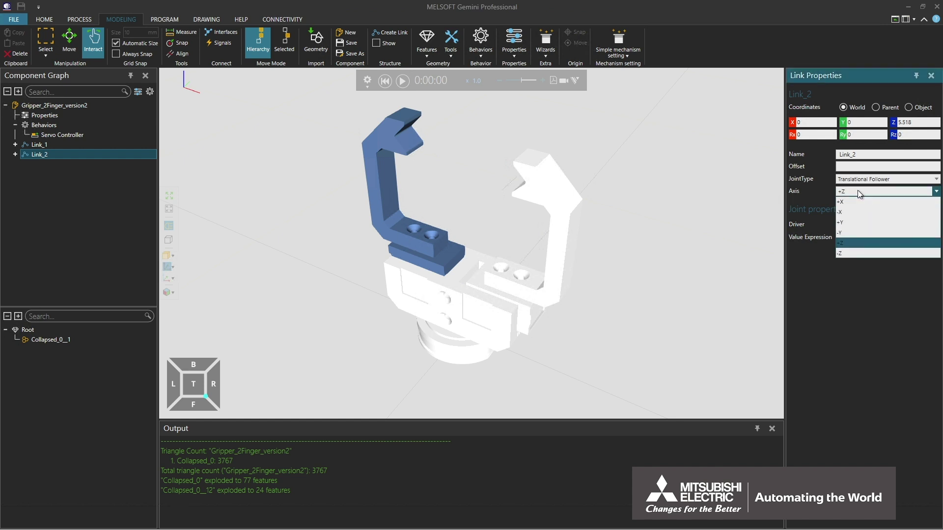
left_click(855, 212)
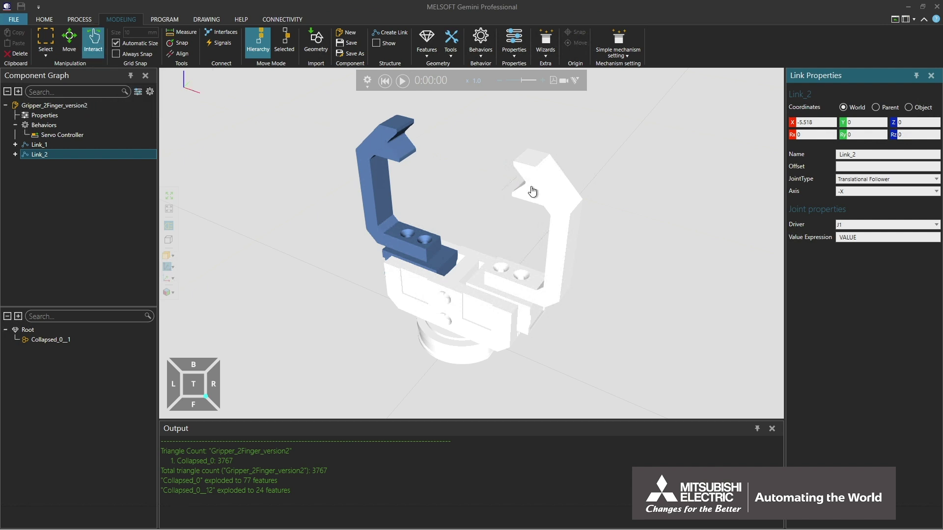
Slide the gripper fingers wide apart and delete the four small cylindrical features exposed inside the body's two finger slots.
left_click_drag(539, 192, 584, 210)
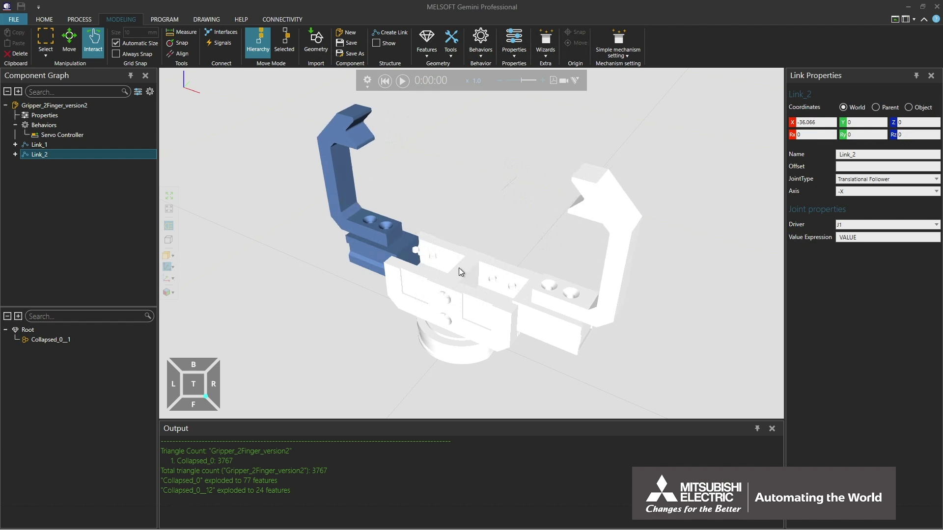
scroll(460, 269, "up", 5)
scroll(460, 272, "up", 1)
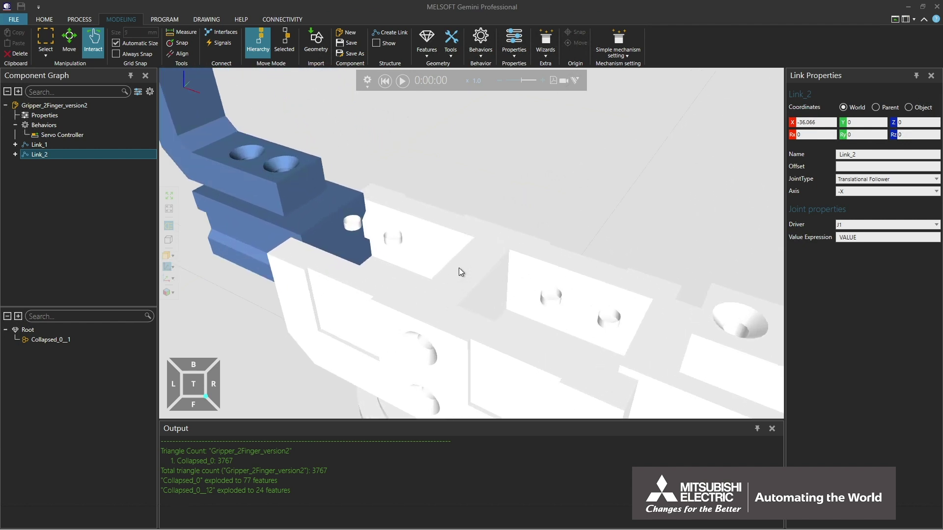
left_click(611, 321)
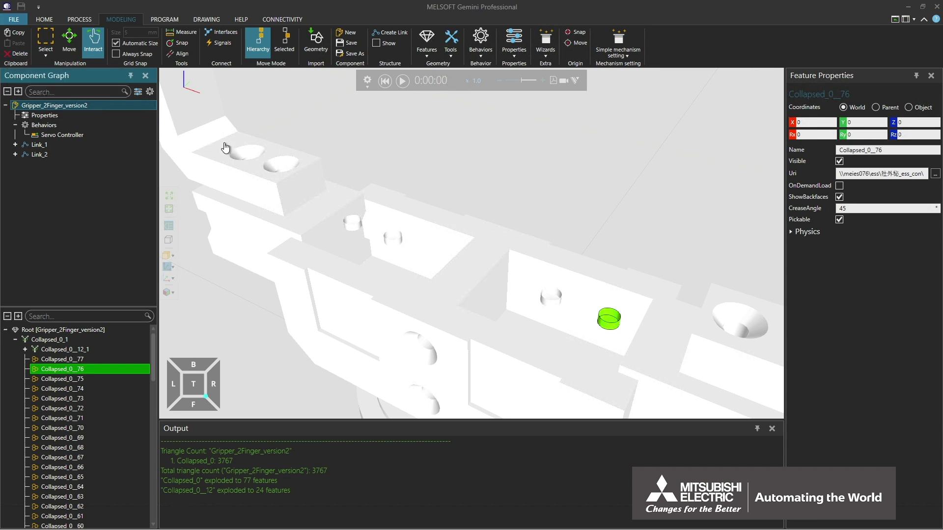
right_click(607, 318)
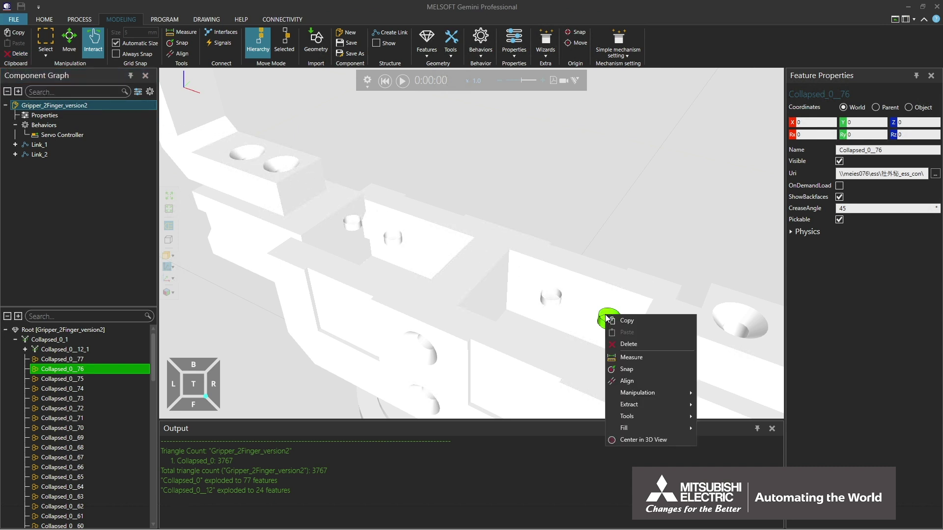
left_click(638, 343)
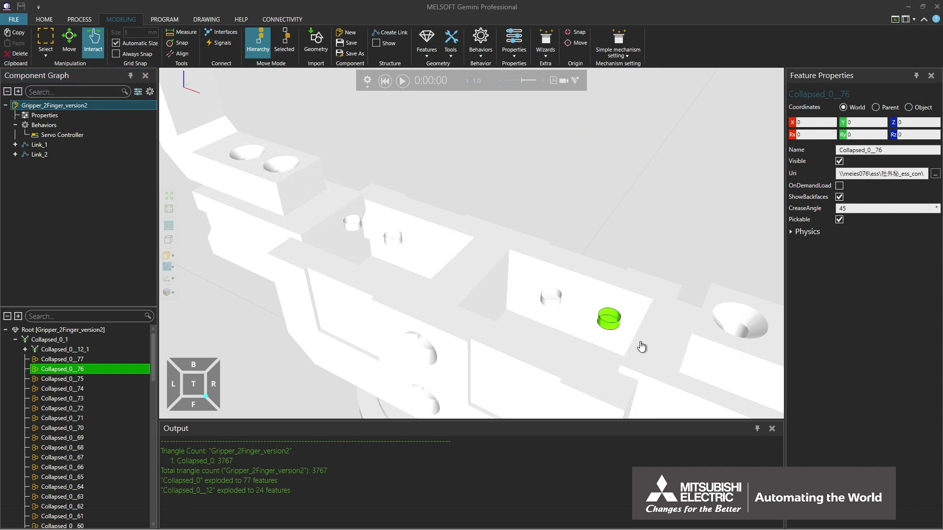
left_click(545, 296)
key("Delete")
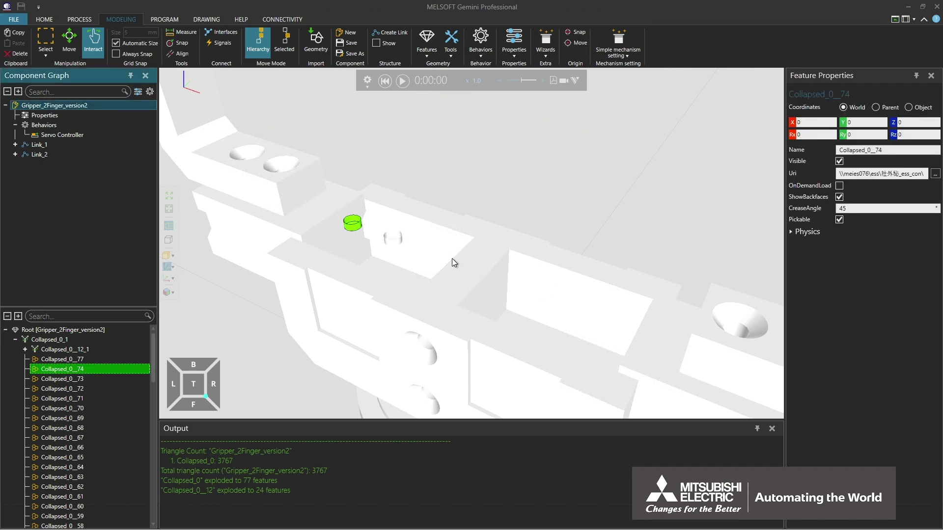
key("Delete")
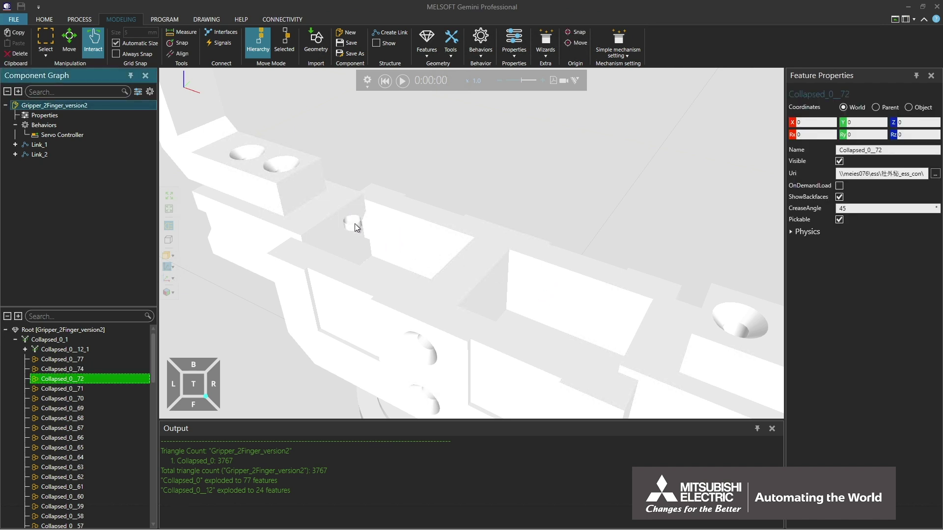
left_click(355, 223)
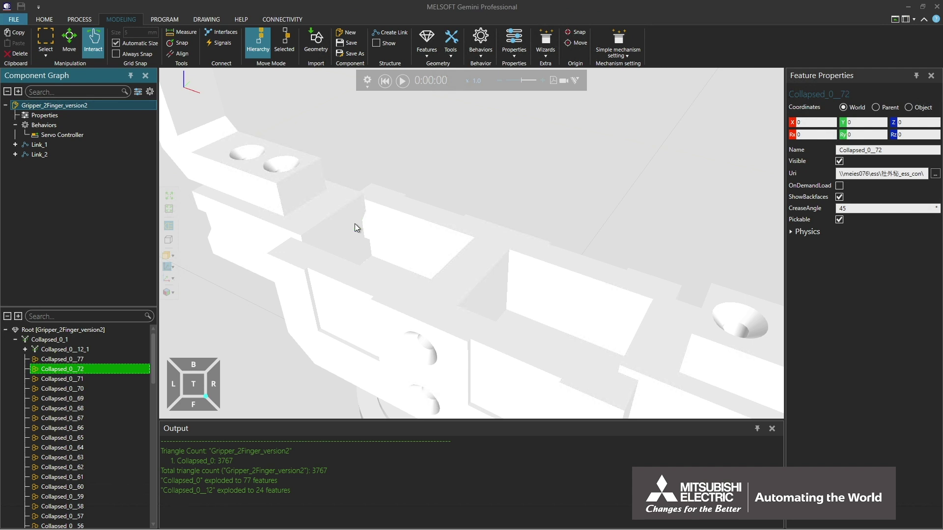
Delete the small stray feature floating in the gap between the two fingertips.
scroll(355, 222, "down", 5)
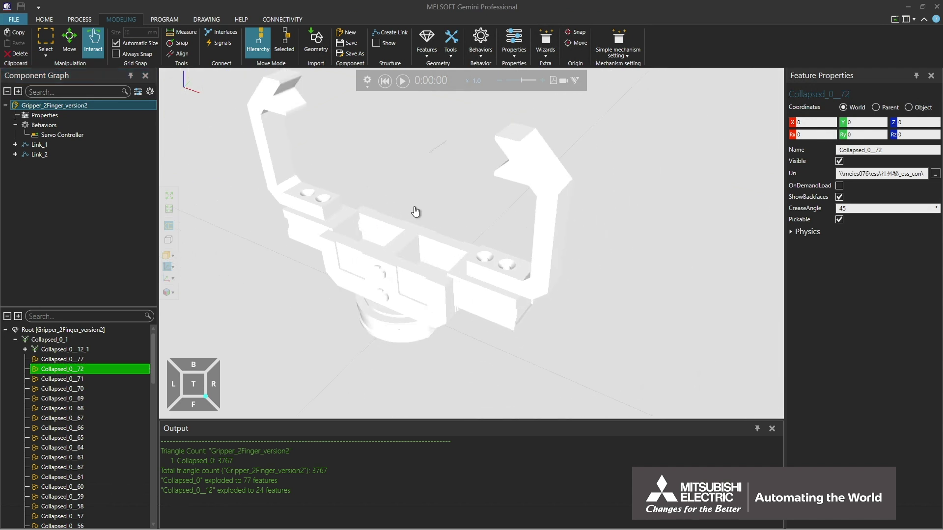
middle_click_drag(415, 208, 457, 228)
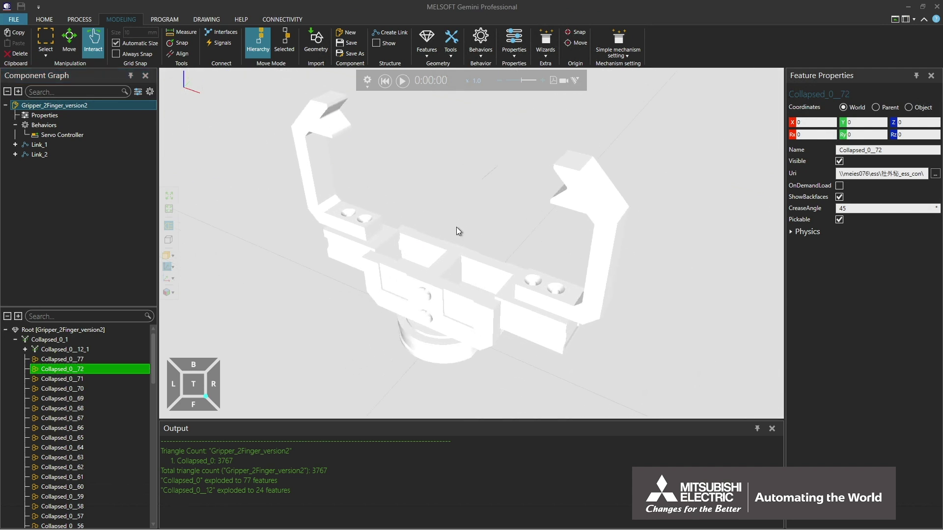
left_click(495, 169)
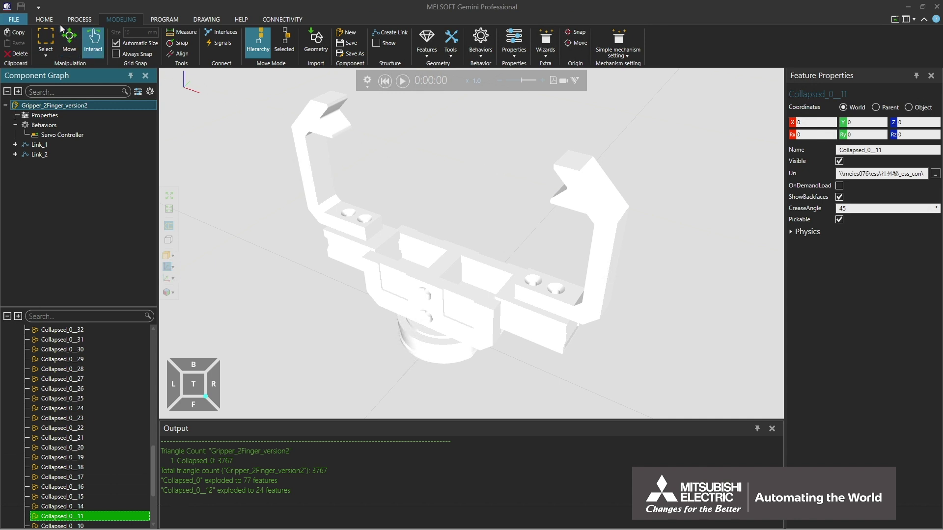
Check the usable finger travel by sliding the fingers to a J1 value of about 30, and reset the simulation.
left_click(47, 19)
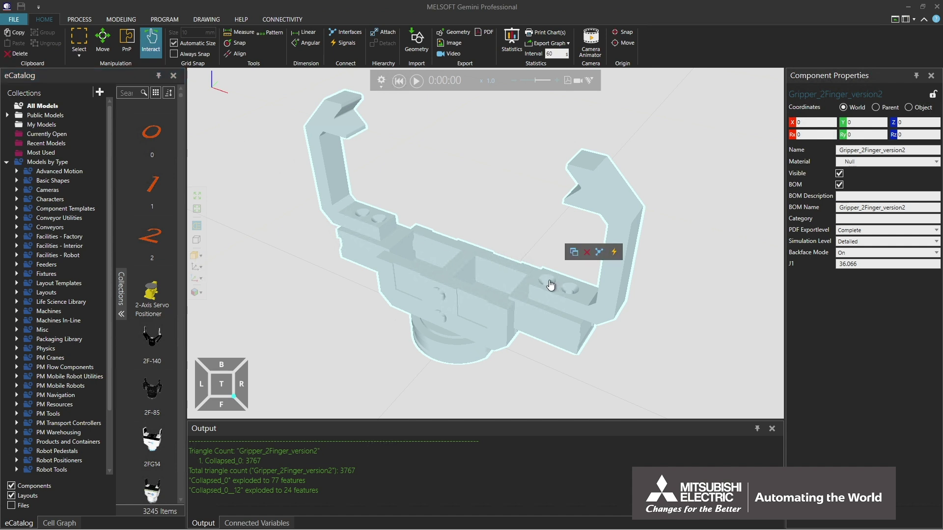
left_click_drag(554, 281, 538, 280)
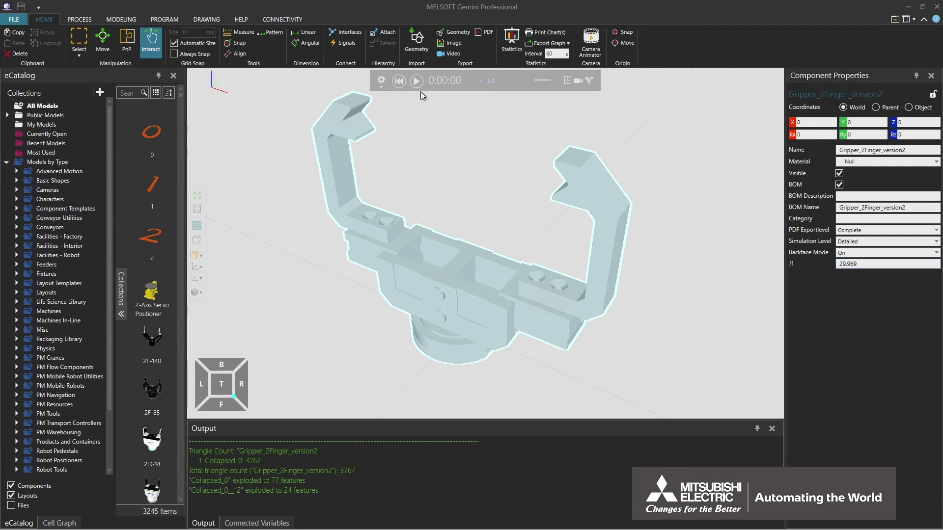
left_click(399, 83)
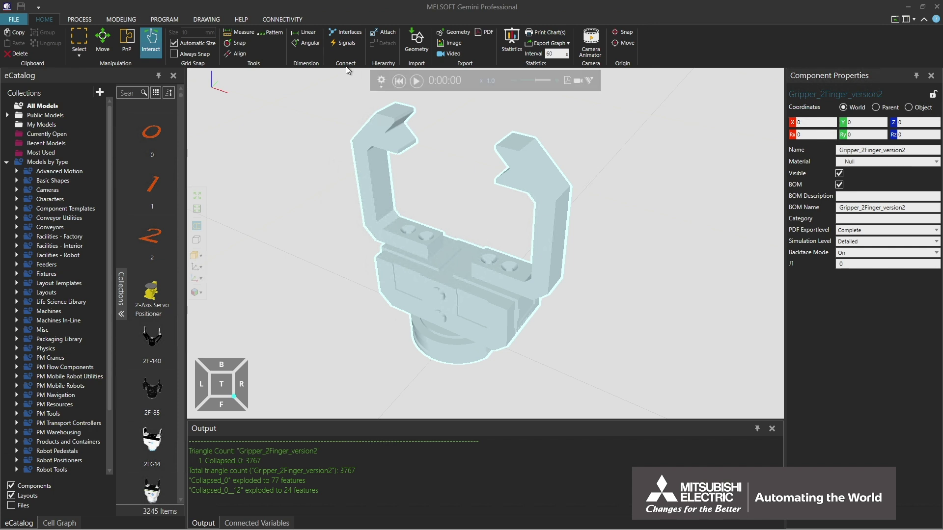
Set the maximum limit of Link_1's translational joint to 30.
left_click(135, 22)
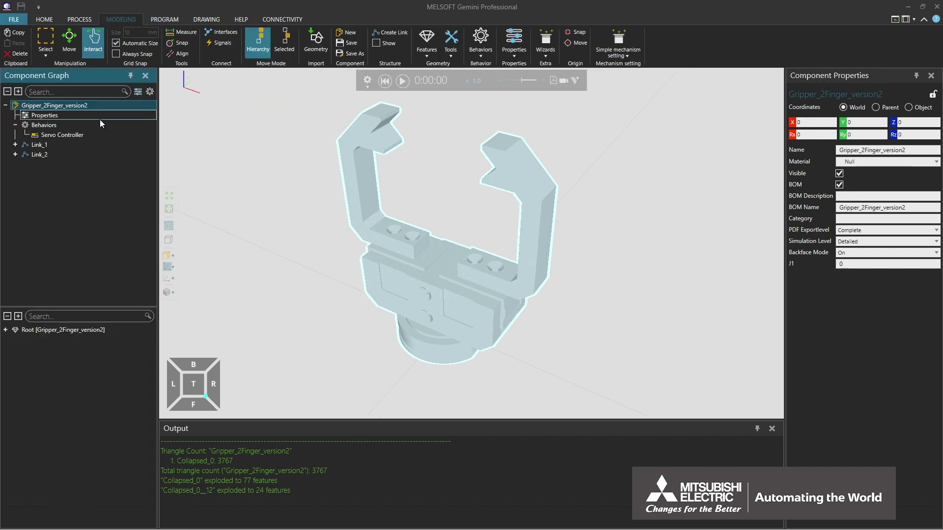
left_click(80, 145)
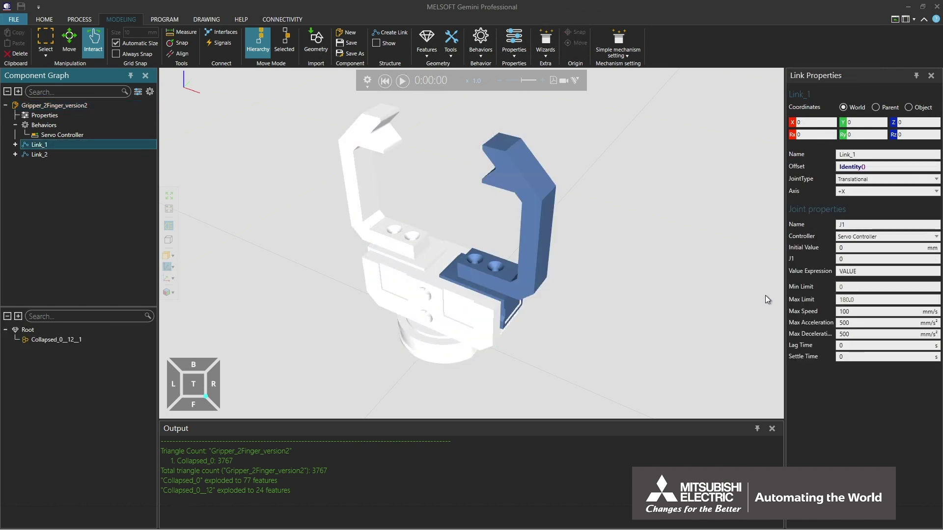
left_click(860, 301)
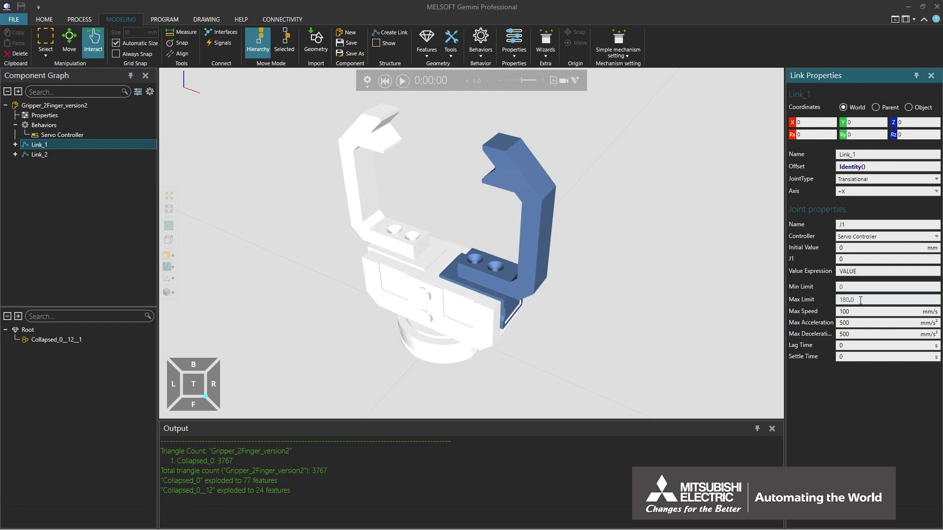
key("BackSpace")
key("BackSpace")
key("BackSpace")
key("BackSpace")
key("BackSpace")
type("30")
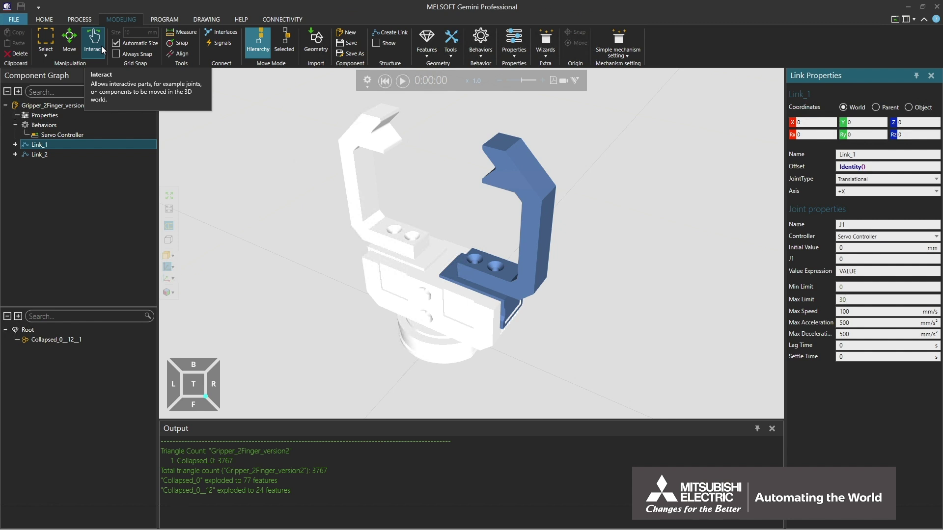
left_click(140, 69)
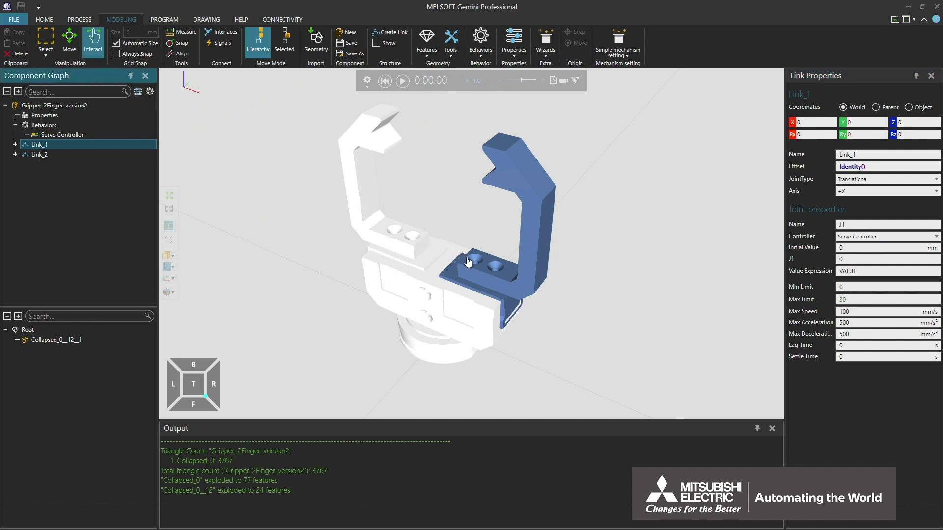
Test the limited finger travel in Interact mode and with the jog control for joint J1.
mouse_move(469, 264)
left_mouse_down()
mouse_move(536, 286)
mouse_move(455, 264)
left_mouse_up()
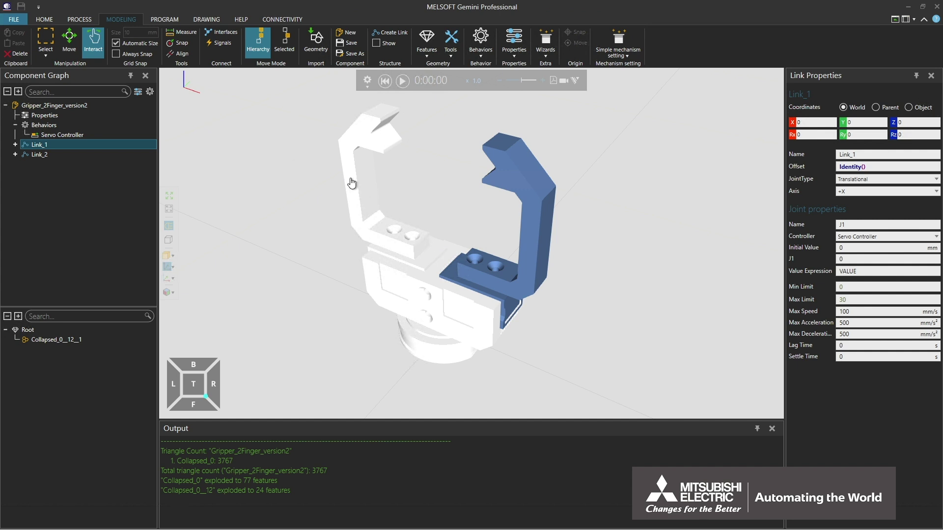
left_click(173, 19)
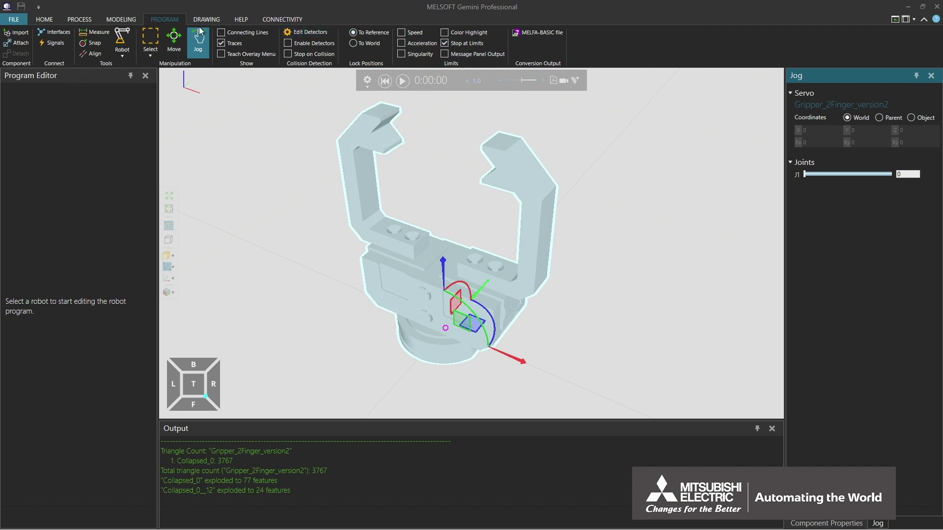
left_click(121, 20)
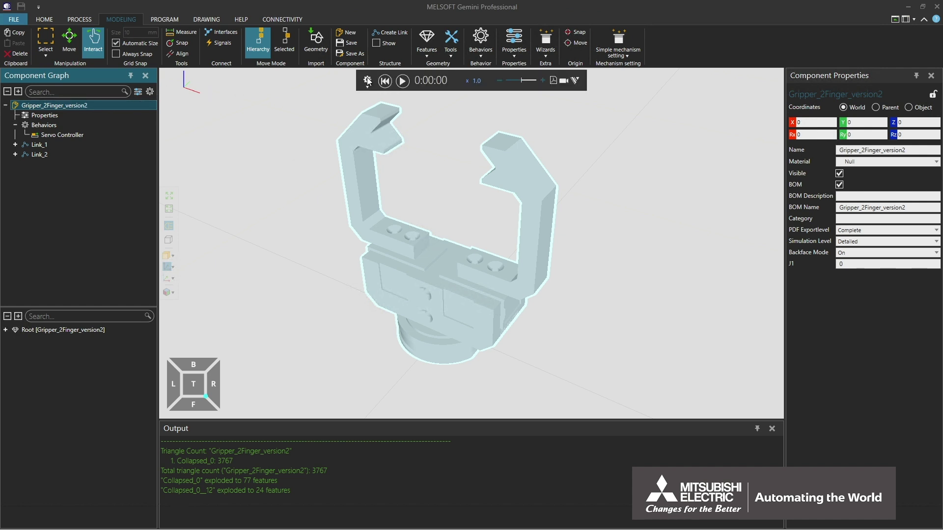
Assign the library material brass to the gripper's main body and its round base flange.
left_click(450, 49)
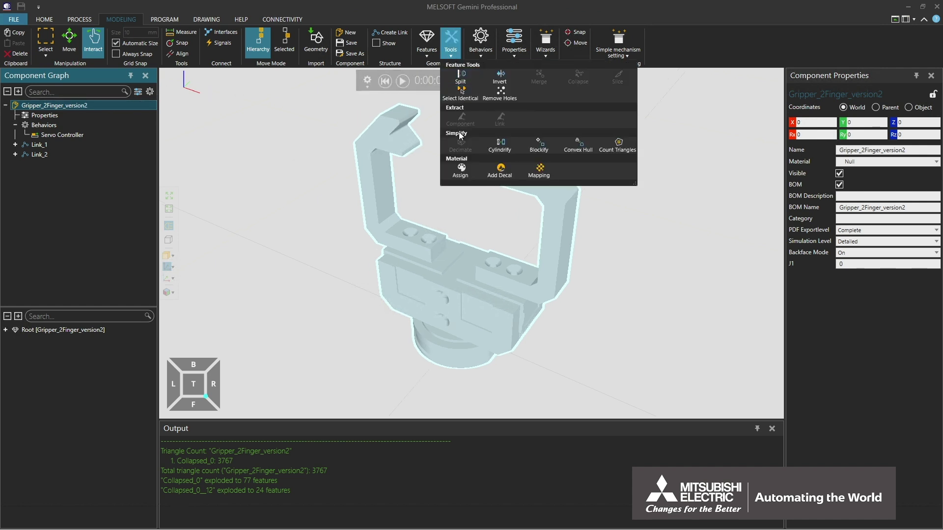
left_click(460, 171)
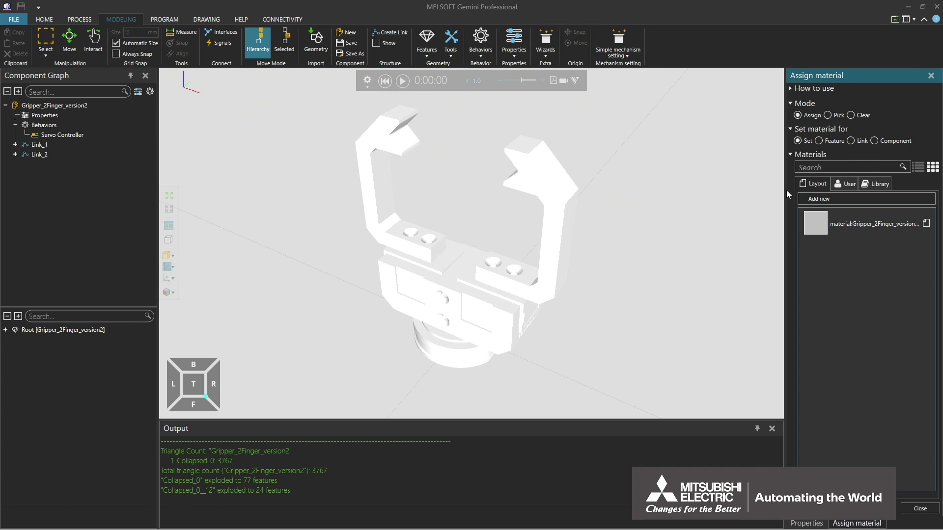
left_click(871, 185)
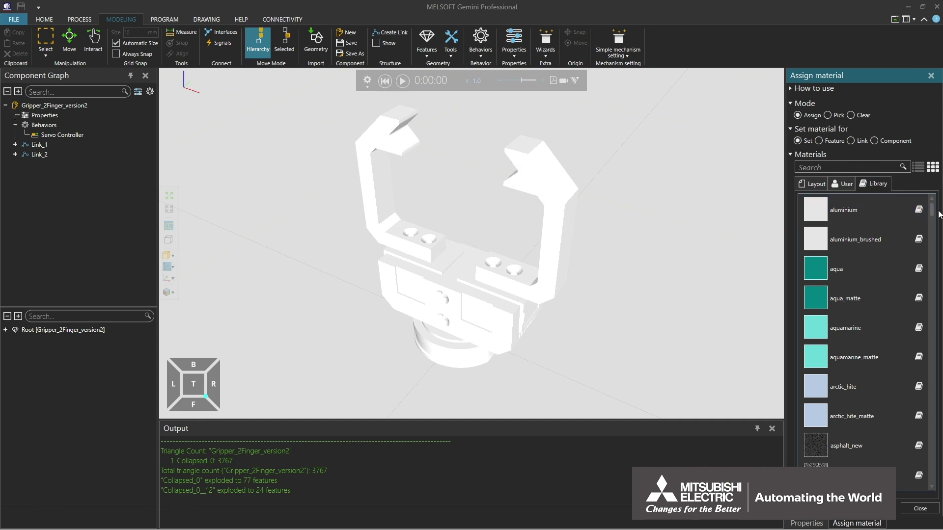
left_click_drag(932, 211, 933, 242)
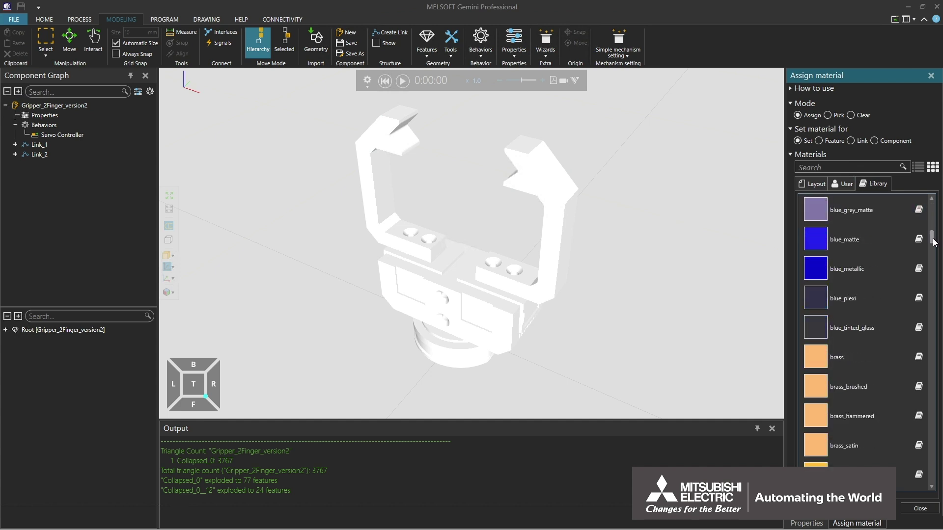
left_click(849, 356)
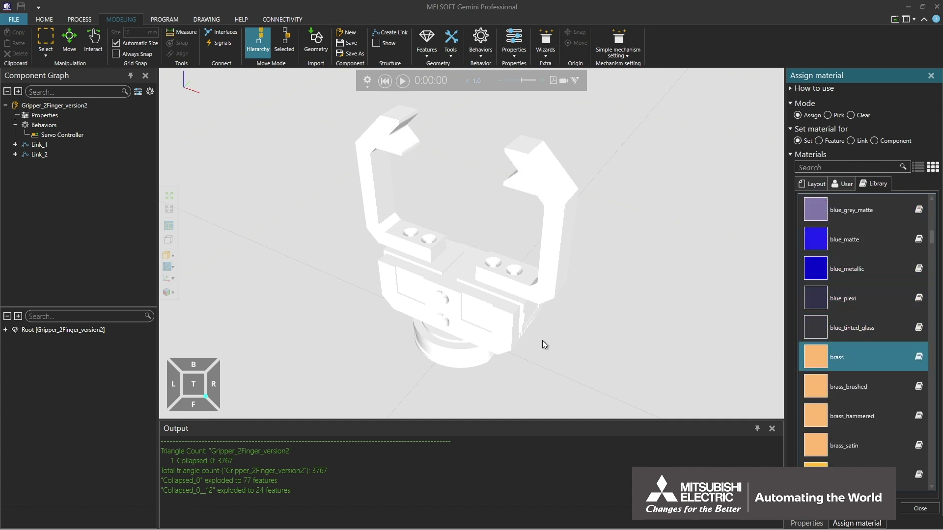
left_click(460, 333)
left_click(456, 350)
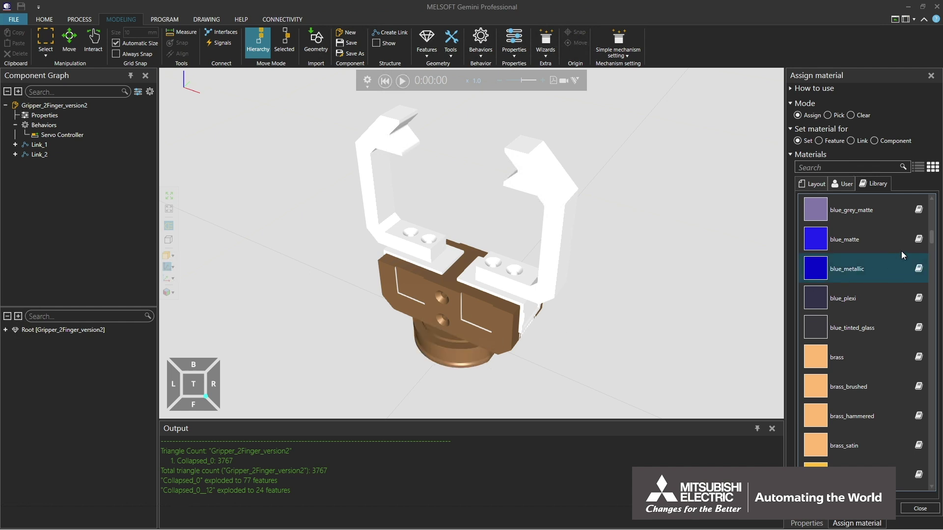
Assign the library material copper to both gripper fingers and finish the material assignment.
left_click_drag(932, 237, 933, 263)
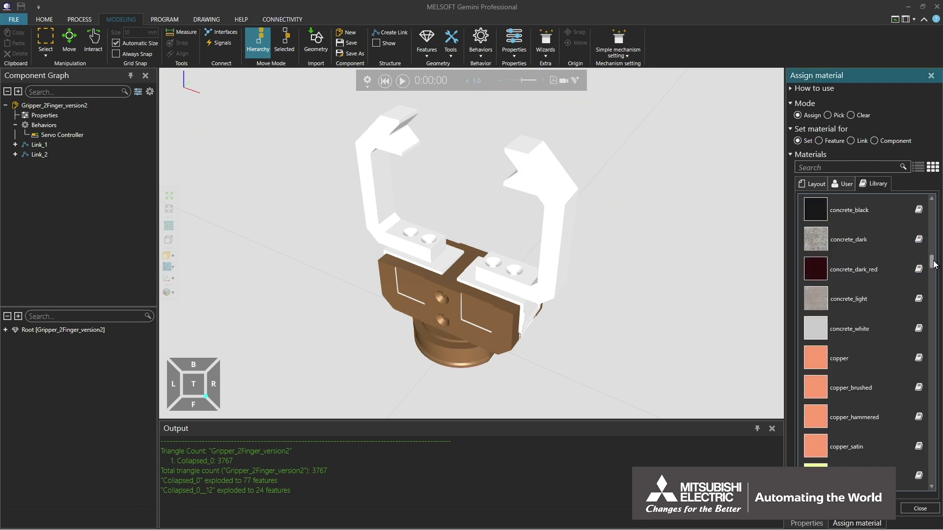
left_click(845, 355)
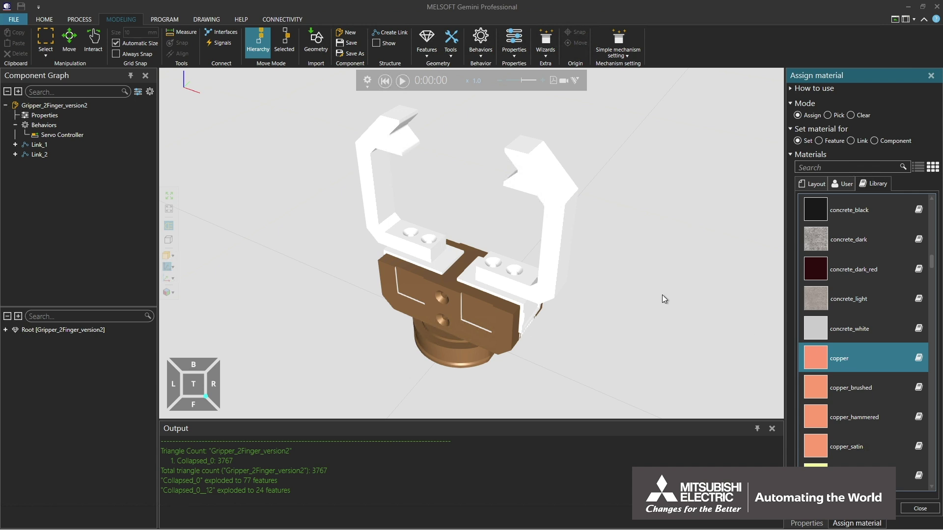
left_click(557, 260)
left_click(386, 209)
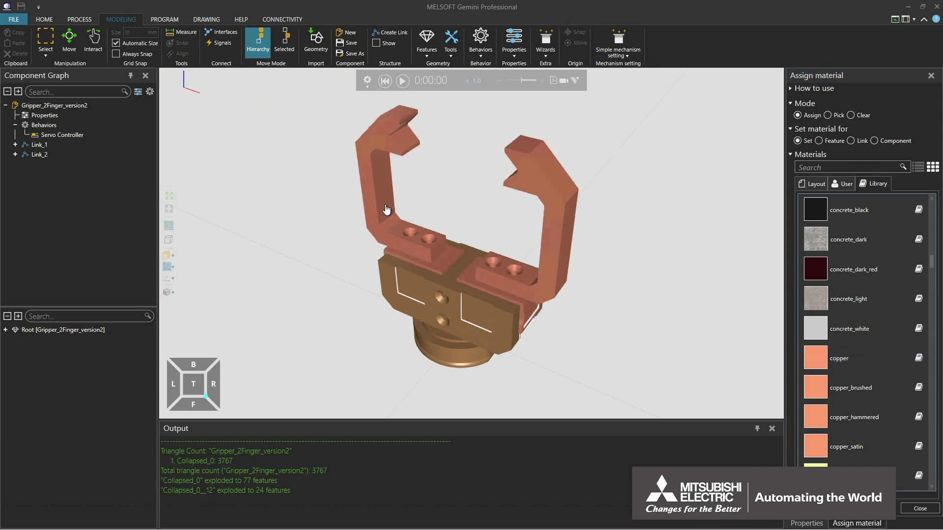
left_click(931, 77)
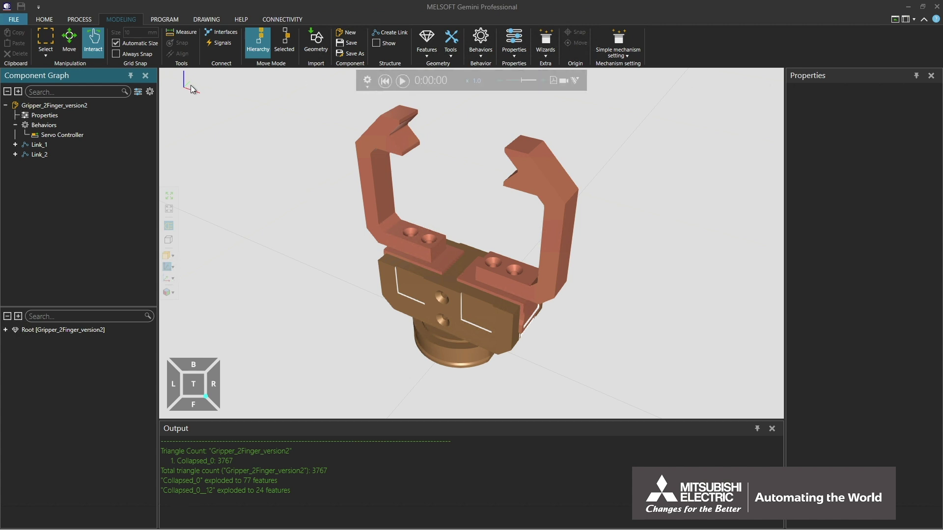
Start the End Effector wizard for Gripper_2Finger_version2 with IO controls and One ActionSignal to Open/Close as the input signal option.
left_click(89, 105)
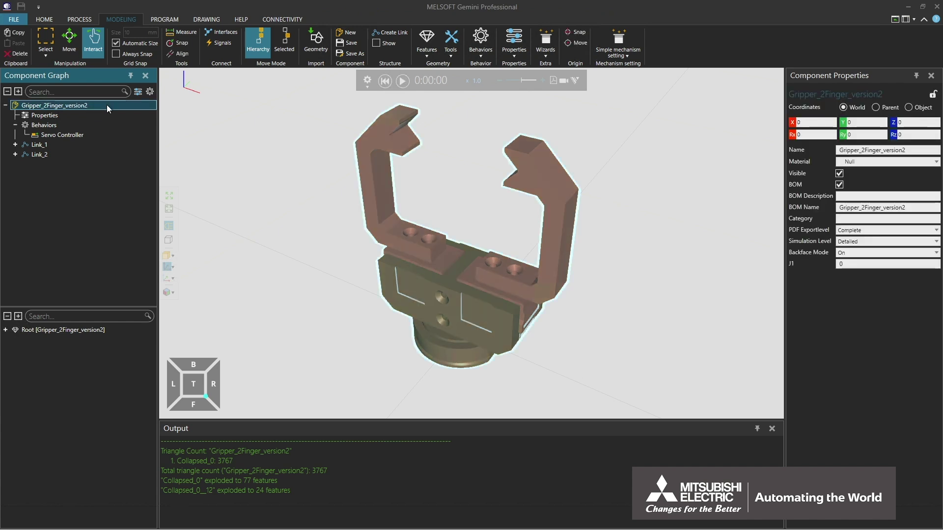
left_click(544, 57)
left_click(593, 77)
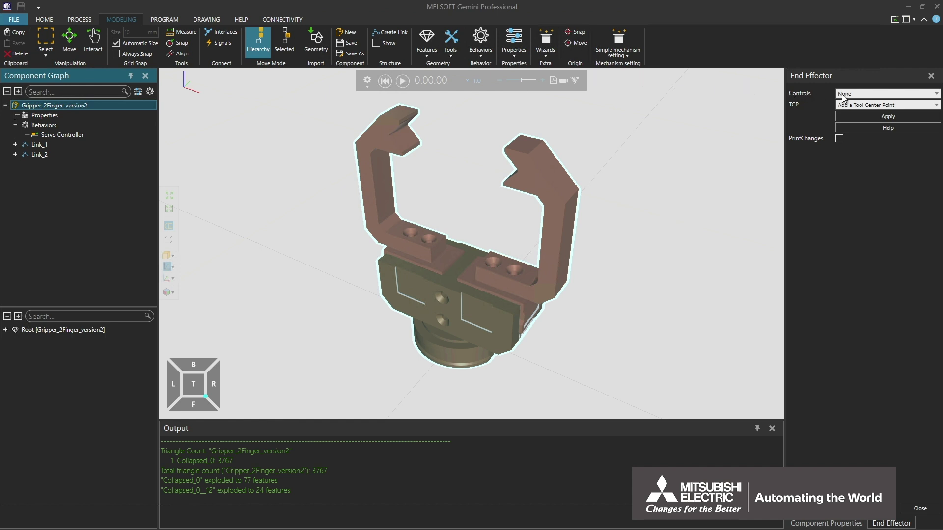
left_click(915, 93)
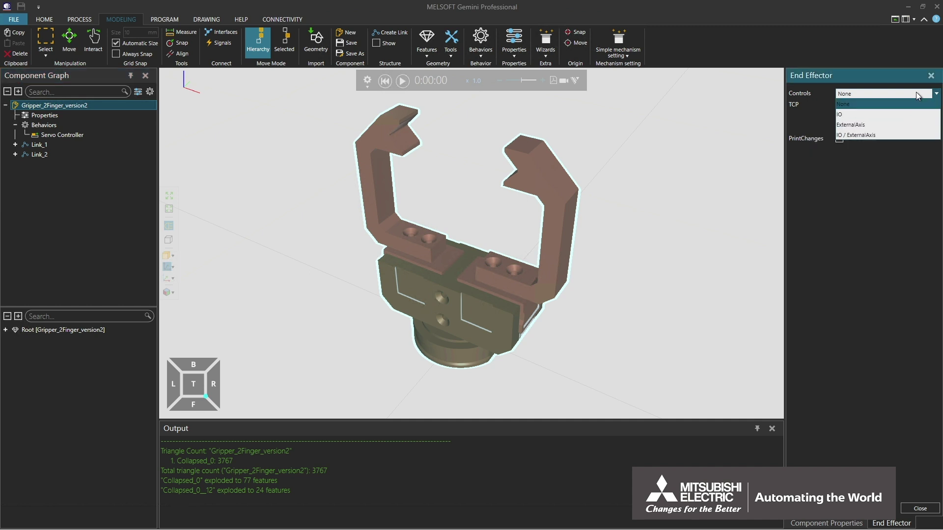
left_click(899, 116)
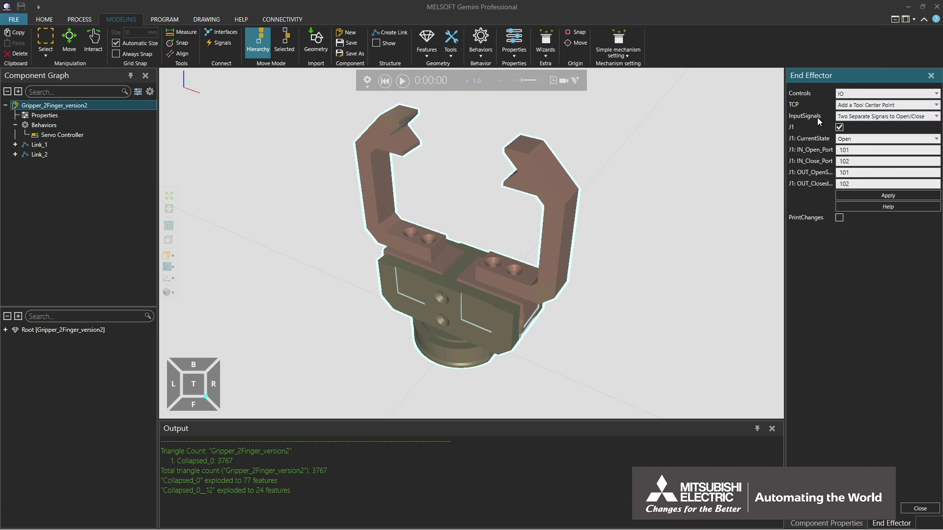
left_click(932, 117)
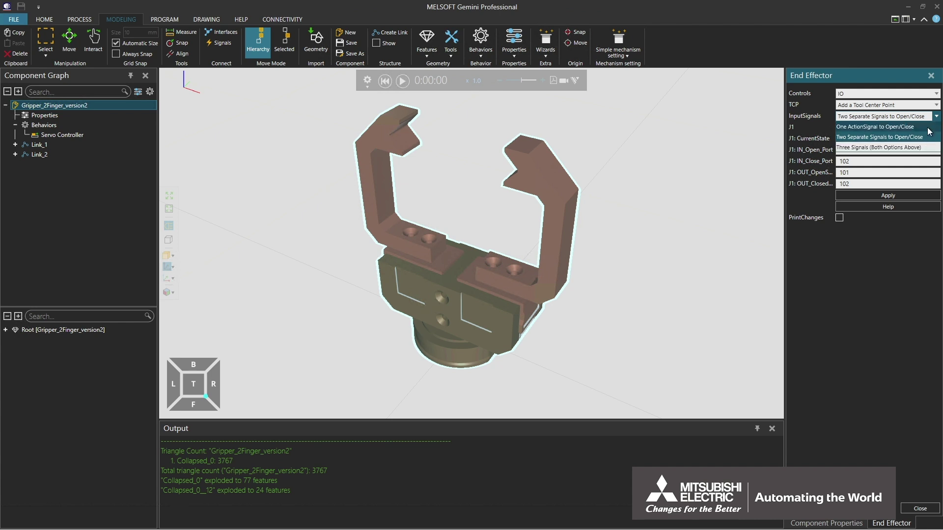
left_click(928, 127)
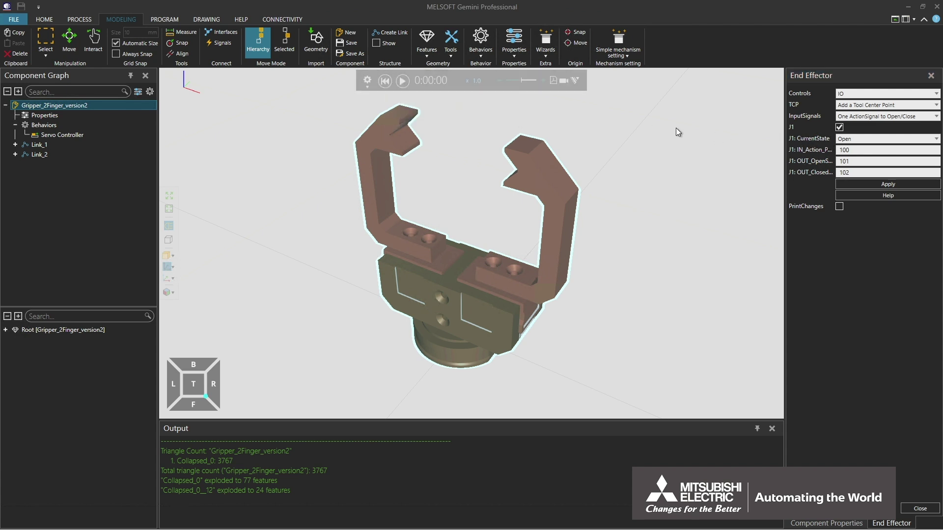
Set joint J1's current state to Closed and apply the end effector setup.
left_click(862, 139)
left_click(861, 158)
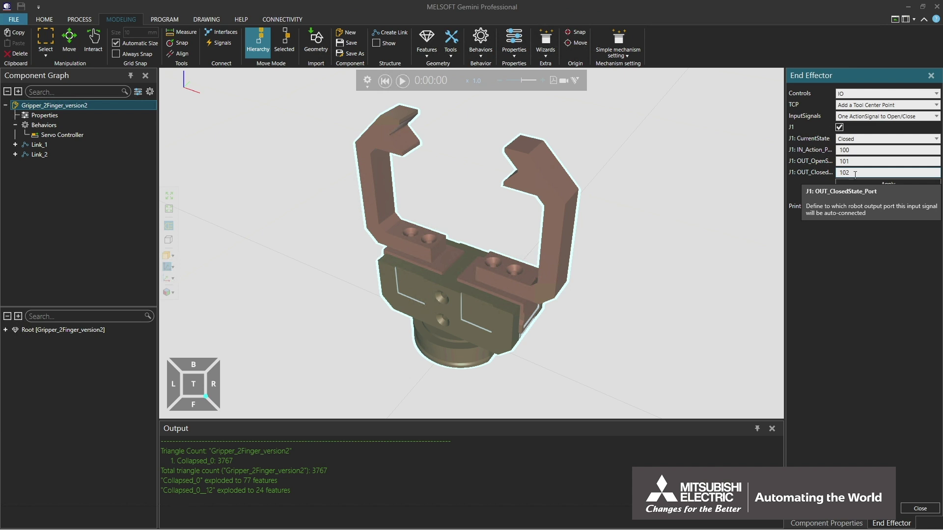
left_click(873, 183)
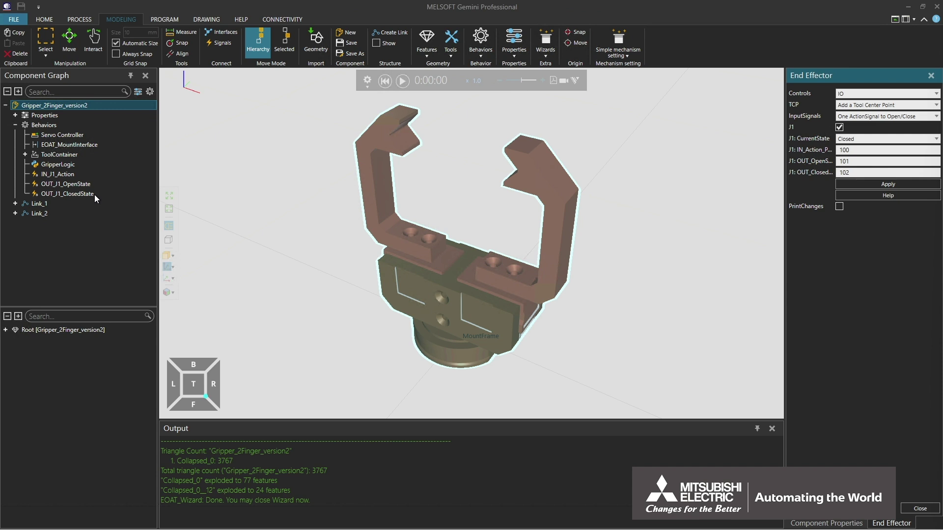
Move the TCP of the ToolContainer up along Z to 130, centred between the two fingertips.
left_click(25, 154)
left_click(35, 164)
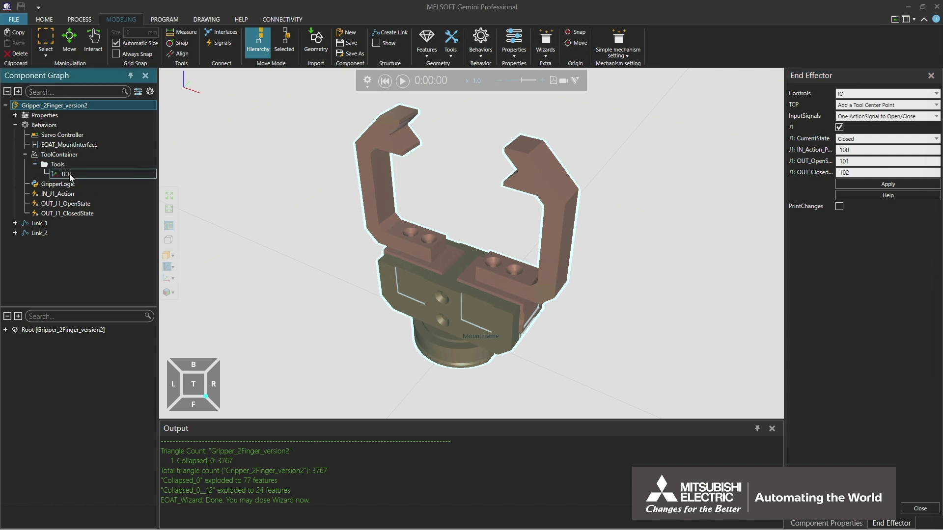
left_click(65, 174)
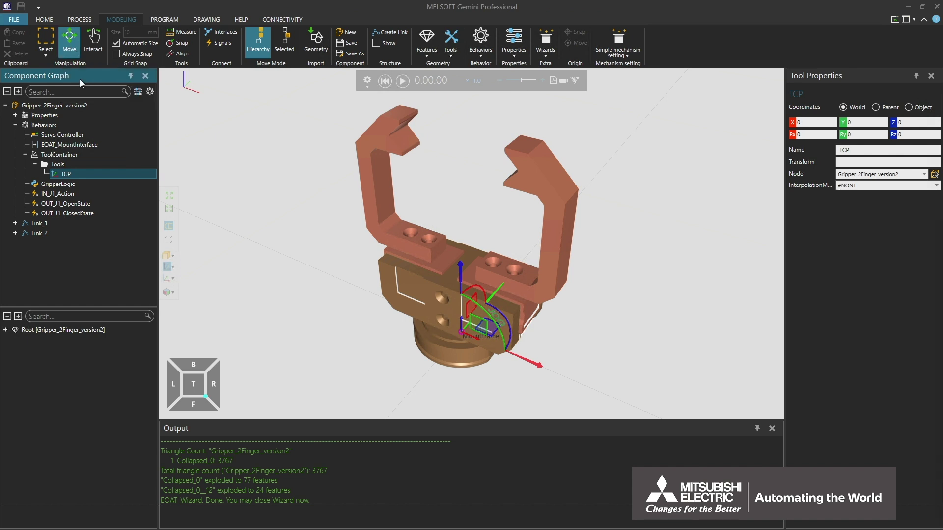
left_click(189, 382)
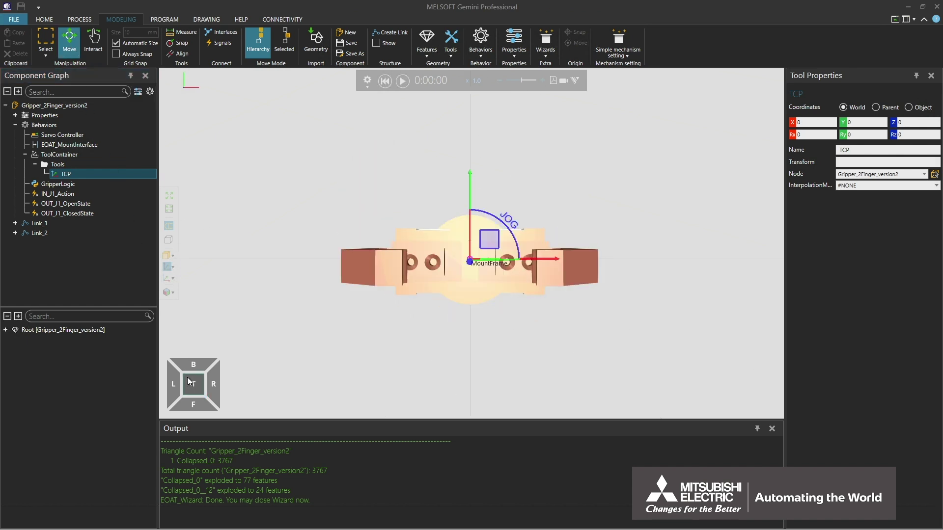
left_click(195, 402)
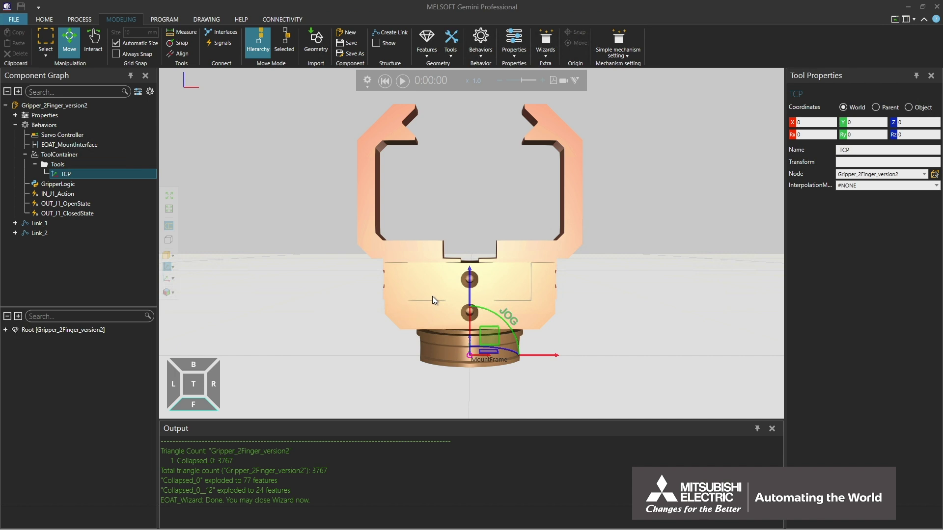
left_click_drag(470, 282, 402, 122)
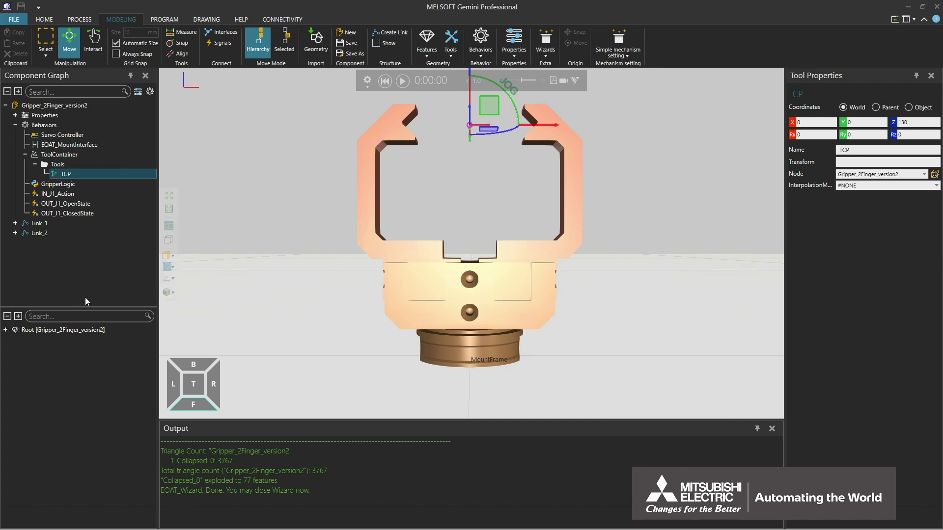
Examine the MountFrame feature's placement and EOAT_MountInterface's RobotTool section, including its Hierarchy and TCP export fields.
left_click(5, 332)
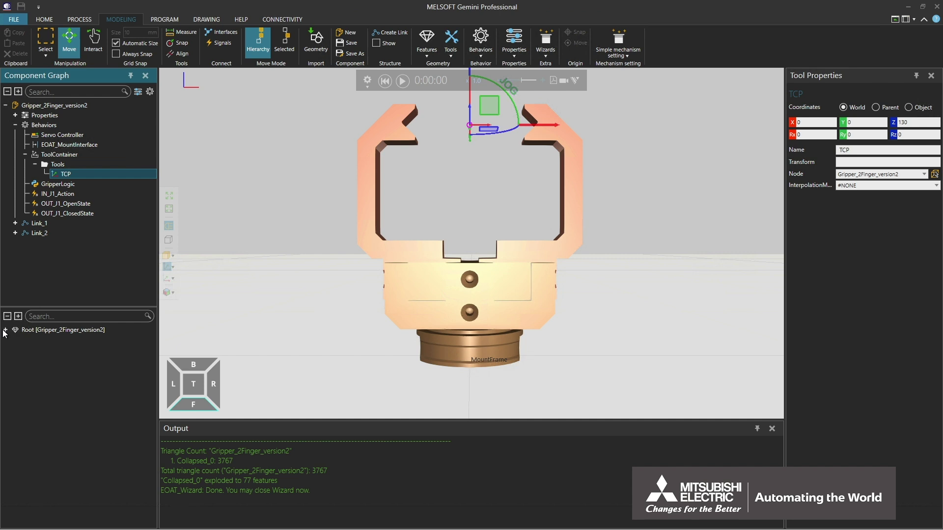
left_click(5, 331)
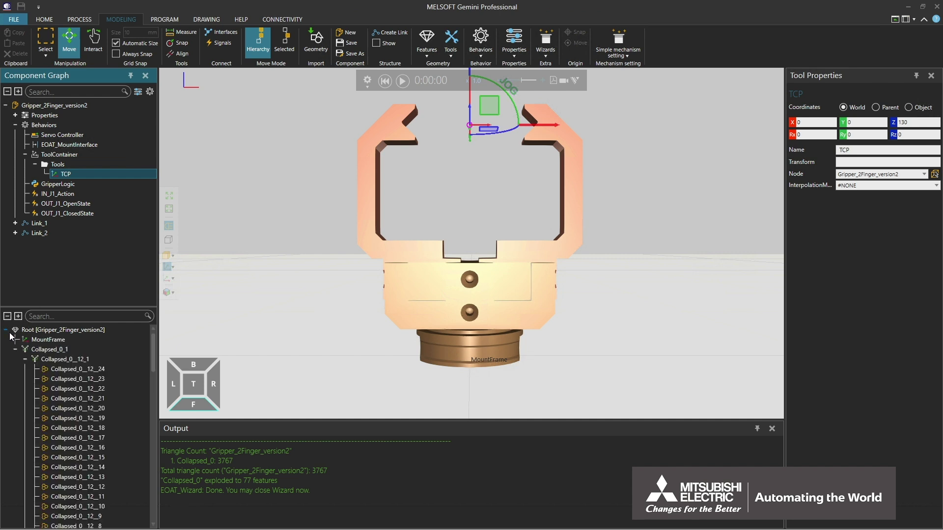
left_click(50, 340)
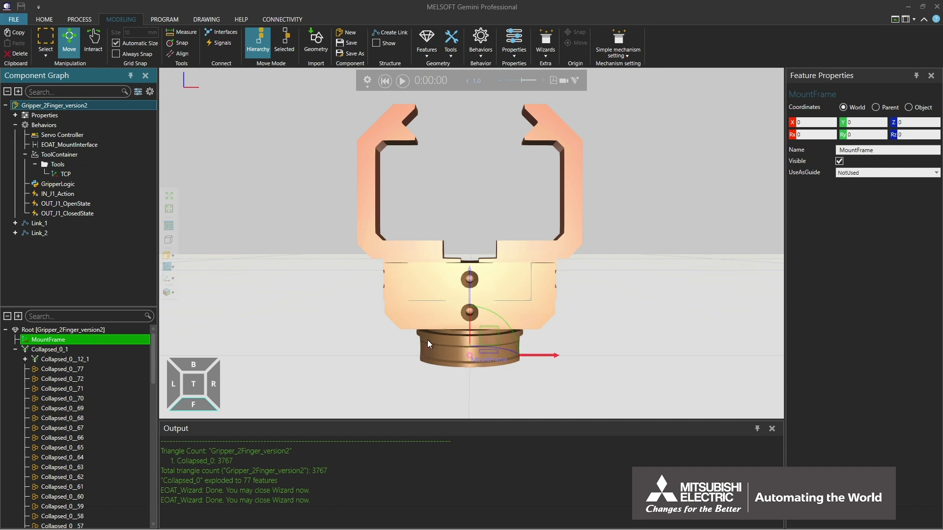
left_click(54, 146)
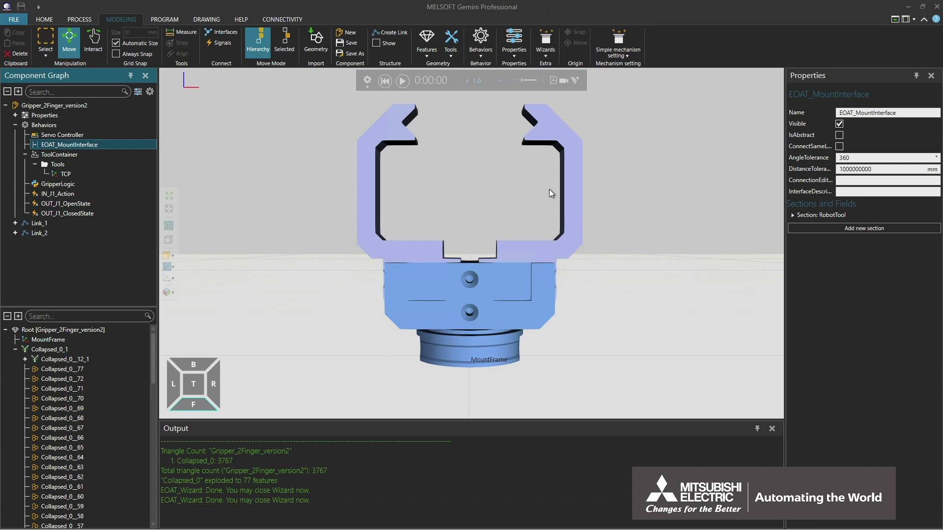
left_click(794, 215)
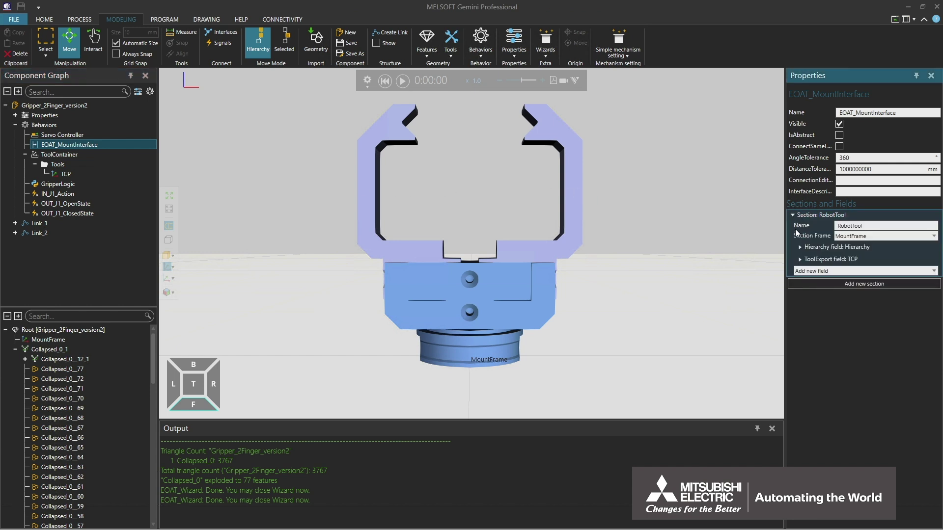
left_click(800, 247)
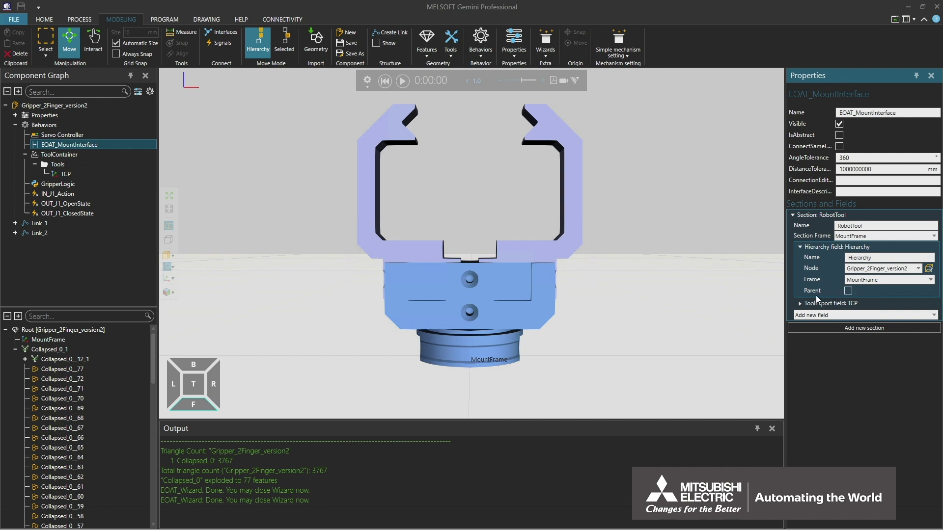
left_click(800, 304)
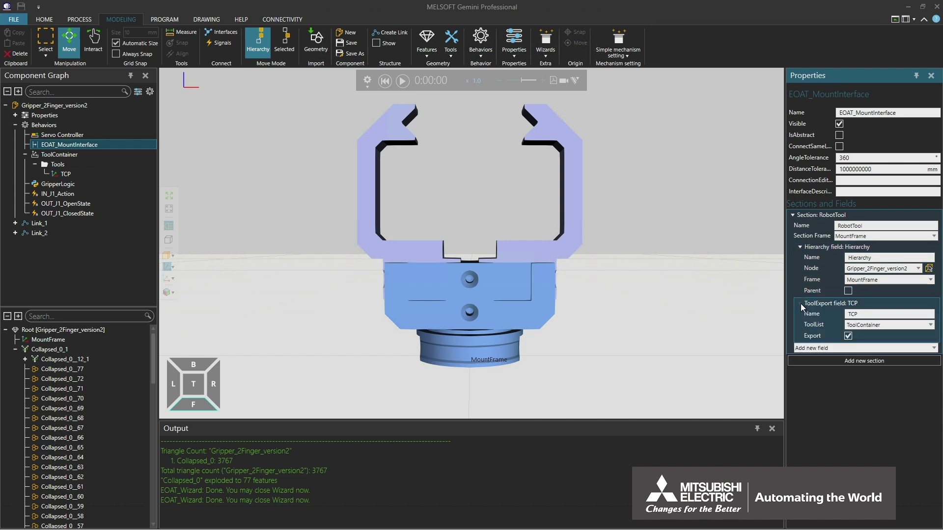